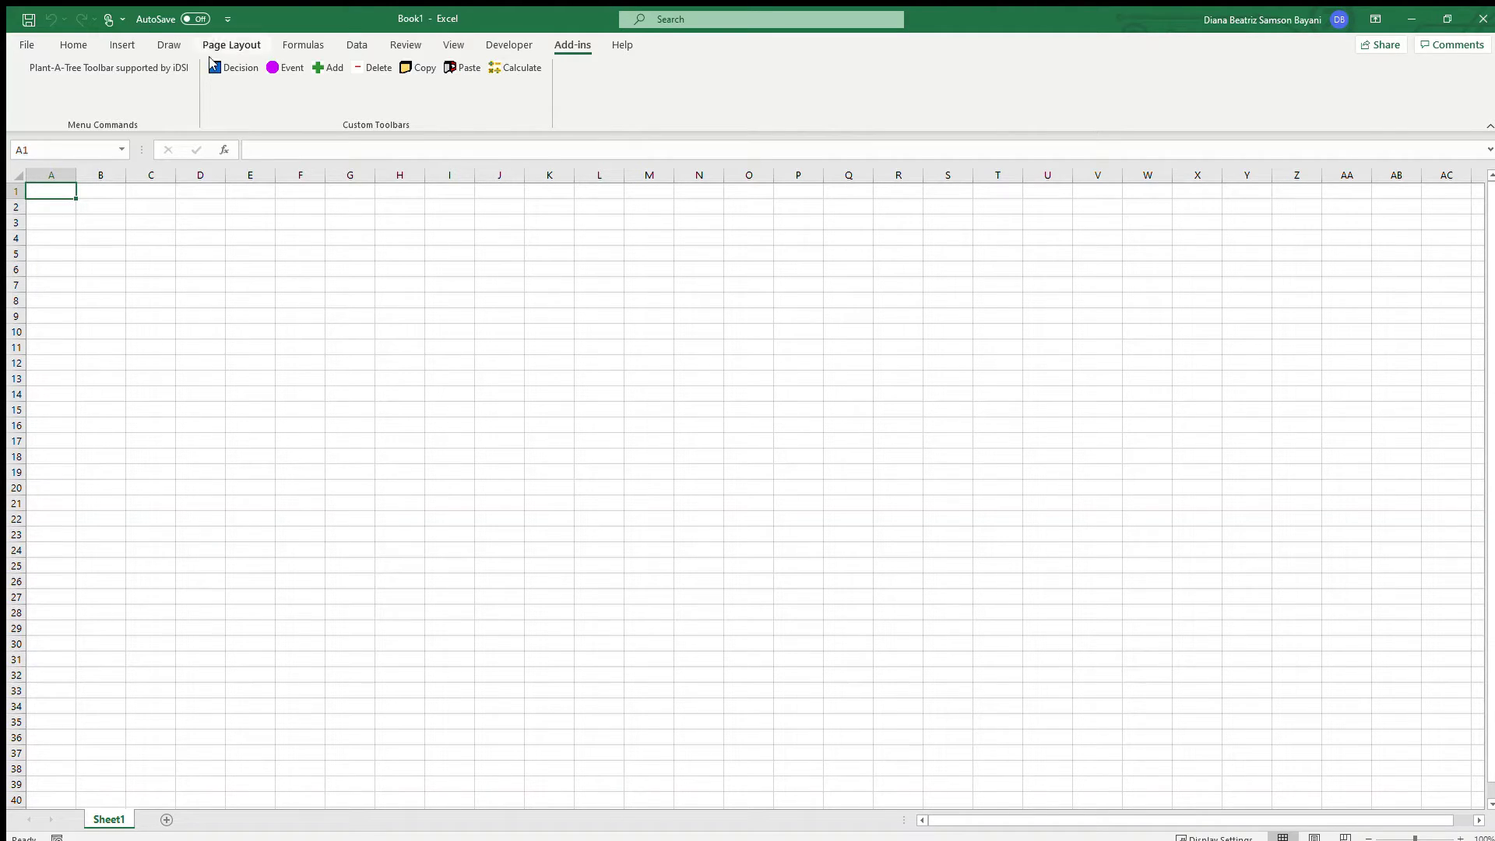
- Insert a decision node in the empty sheet and name its two options Treatment A and Treatment B
{"action": "left_click", "coordinate": [232, 71]}
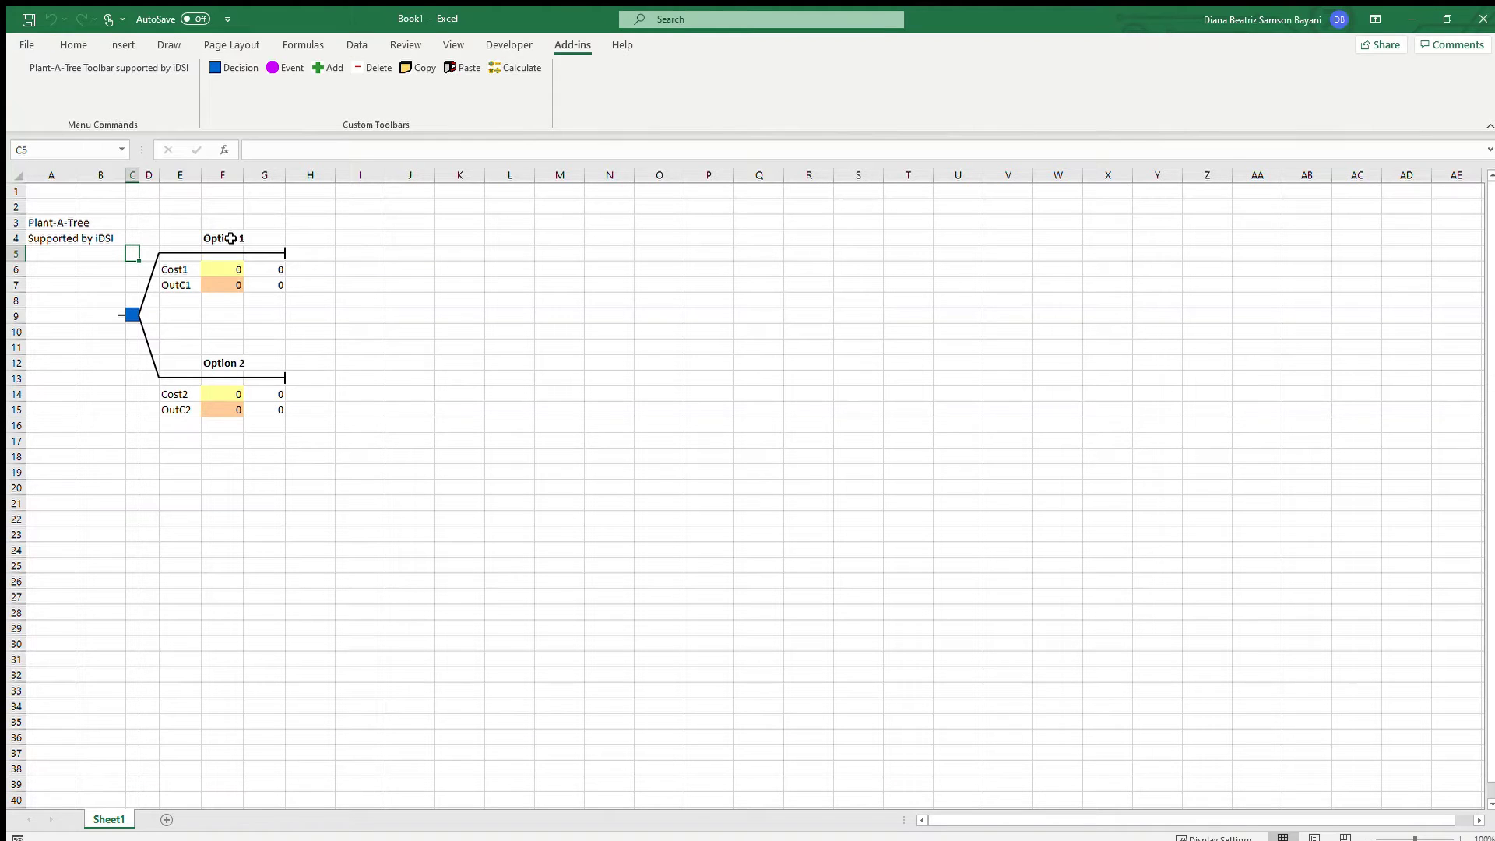
{"action": "left_click", "coordinate": [230, 239]}
{"action": "type", "text": "Tream"}
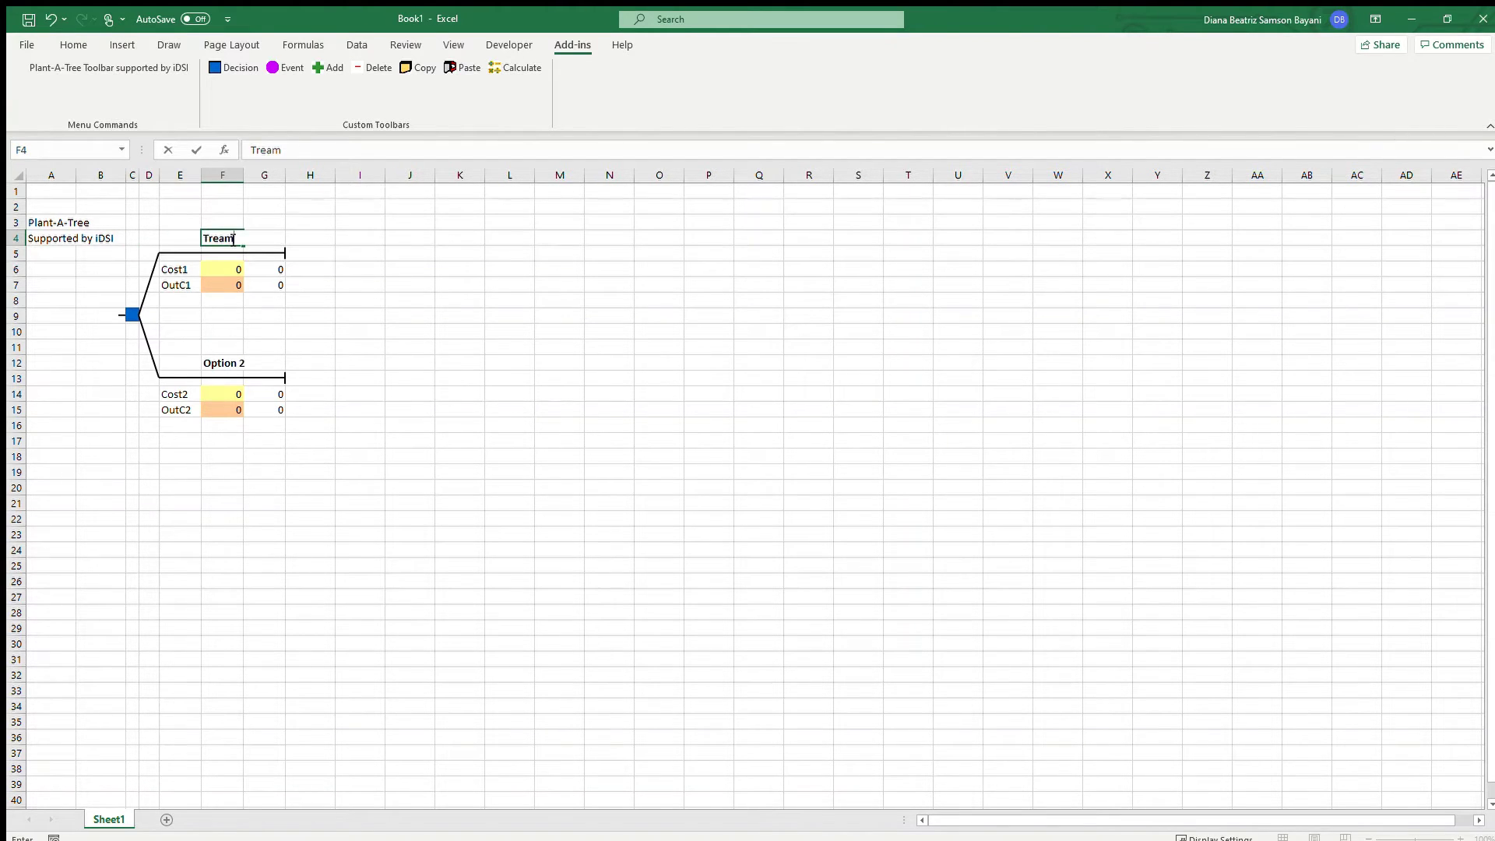
{"action": "key", "text": "BackSpace"}
{"action": "type", "text": "tment A"}
{"action": "left_click", "coordinate": [222, 363]}
{"action": "type", "text": "Treatment B"}
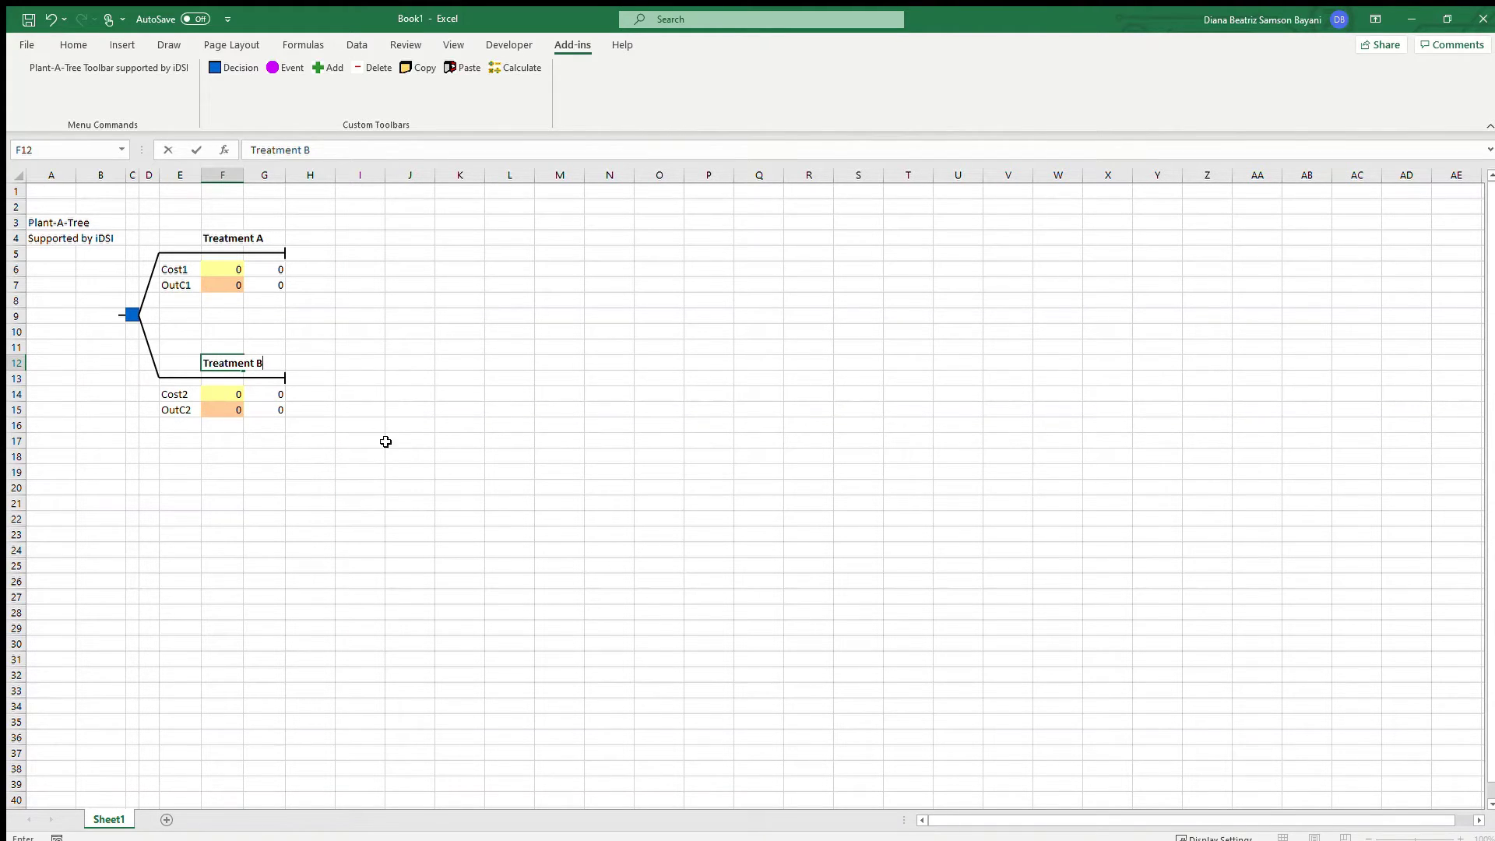
- Add an event node at the end of the Treatment A branch and name its events Alive and Dead
{"action": "left_click", "coordinate": [306, 255]}
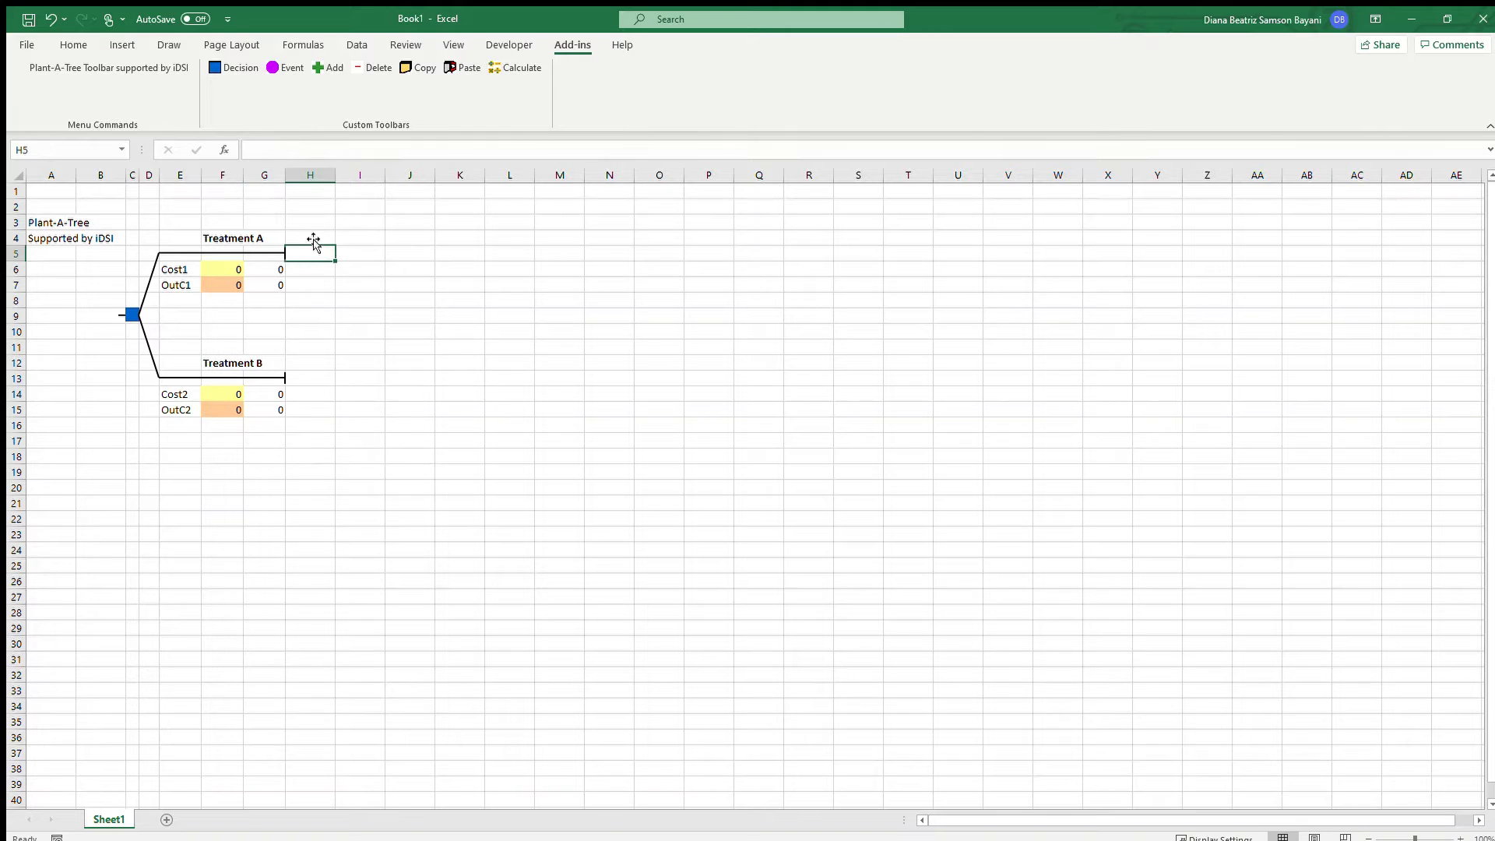
{"action": "left_click", "coordinate": [283, 68]}
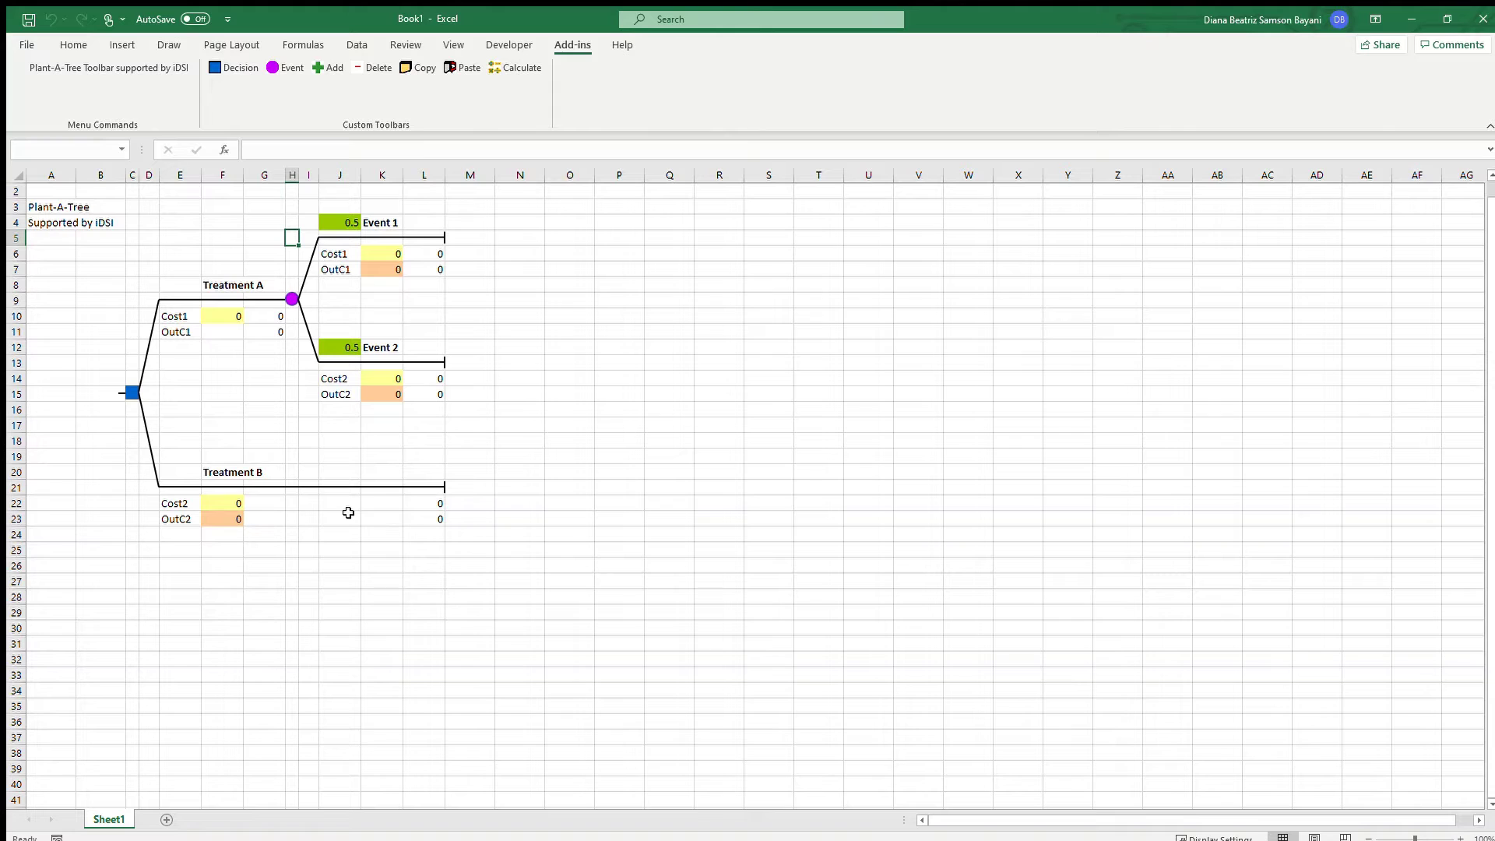
{"action": "left_click", "coordinate": [398, 222]}
{"action": "type", "text": "Alive"}
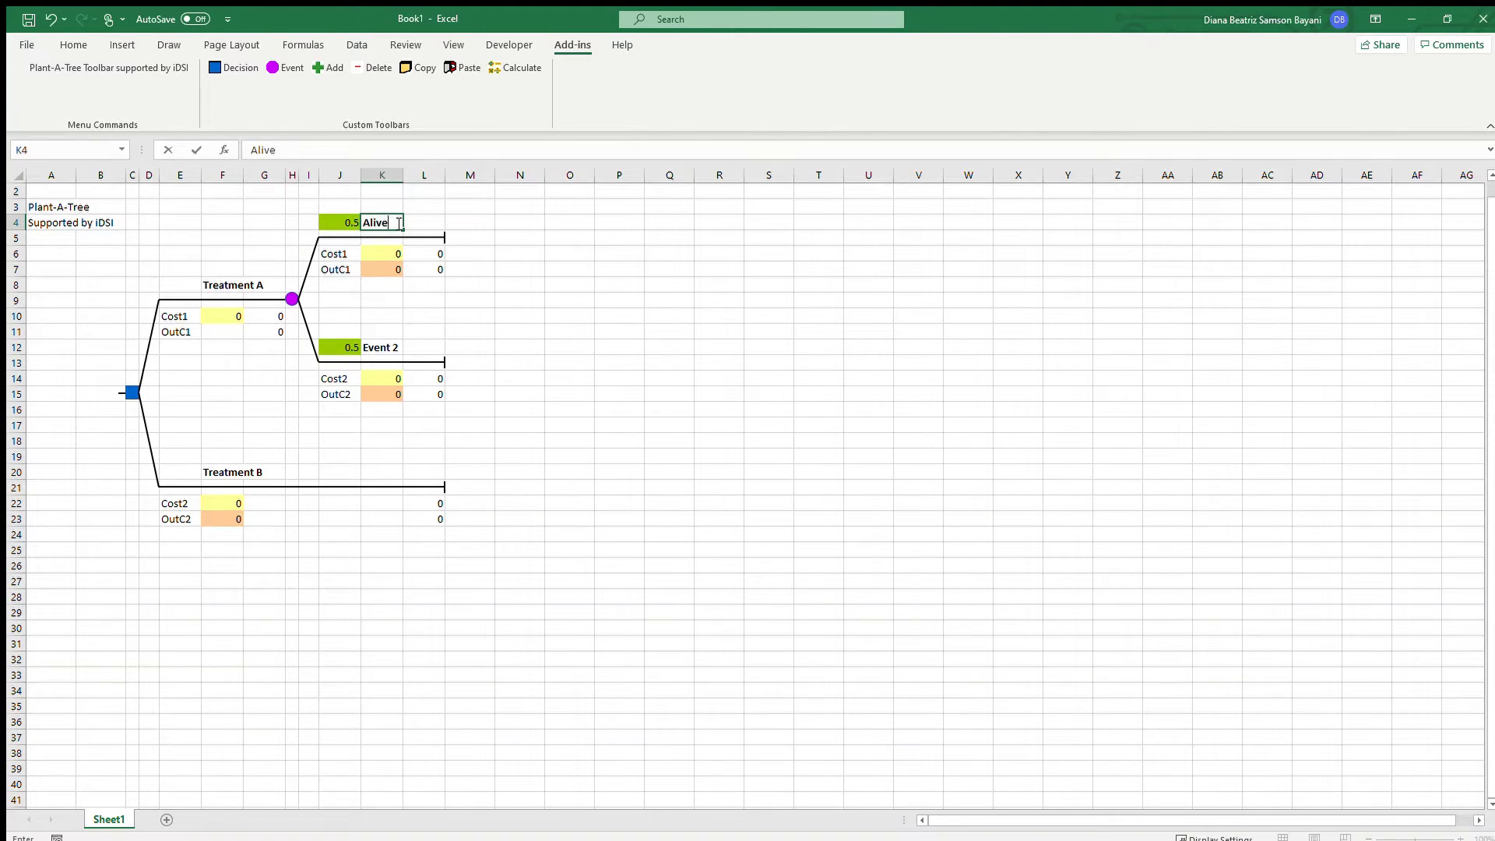
{"action": "left_click", "coordinate": [391, 349]}
{"action": "type", "text": "Dead"}
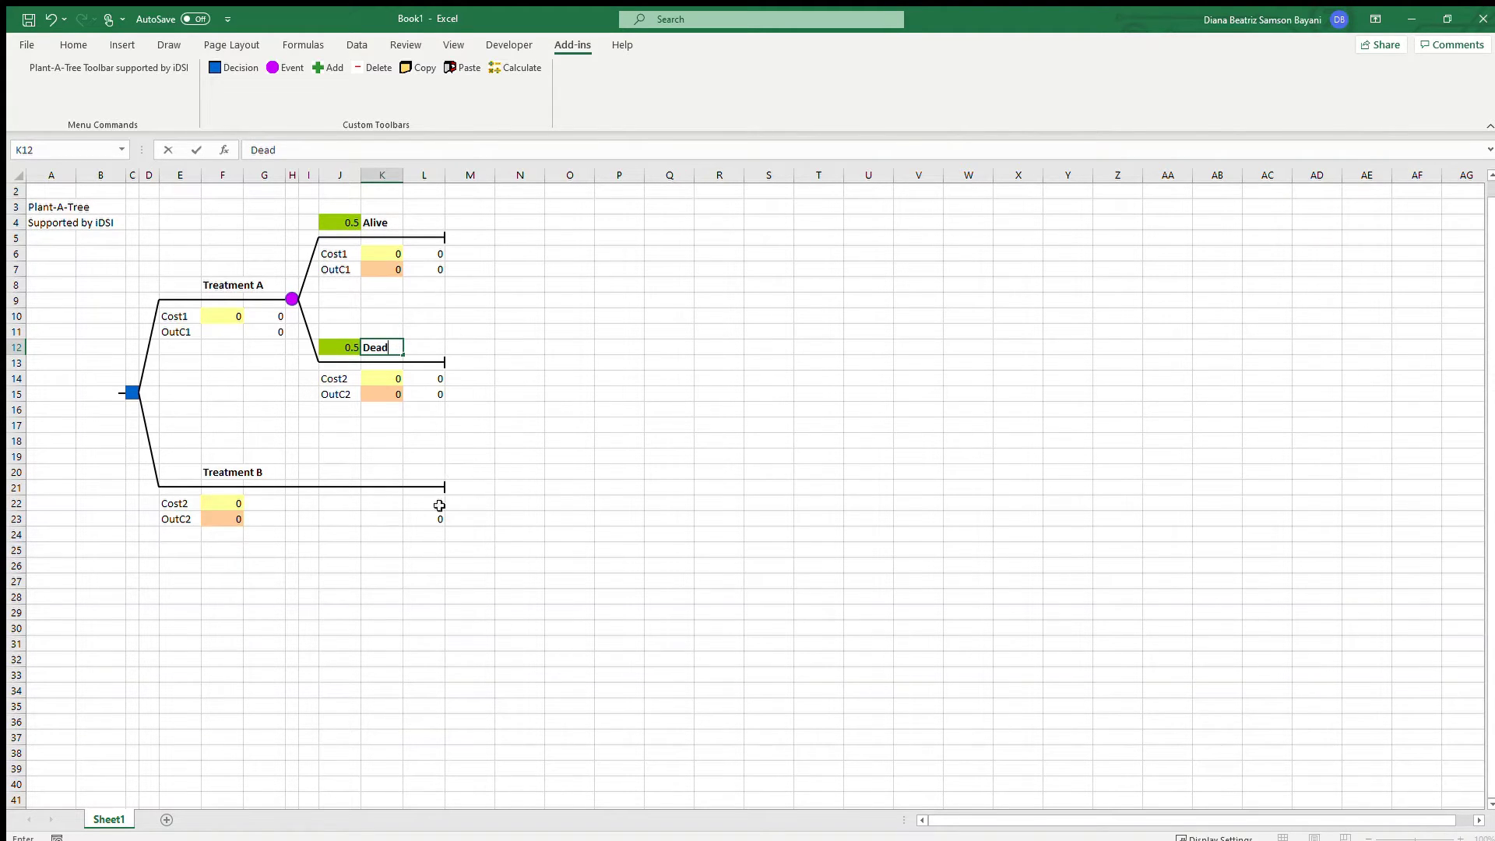
- Add an event node at the end of the Treatment B branch and name its events Alive and Dead
{"action": "left_click", "coordinate": [459, 490]}
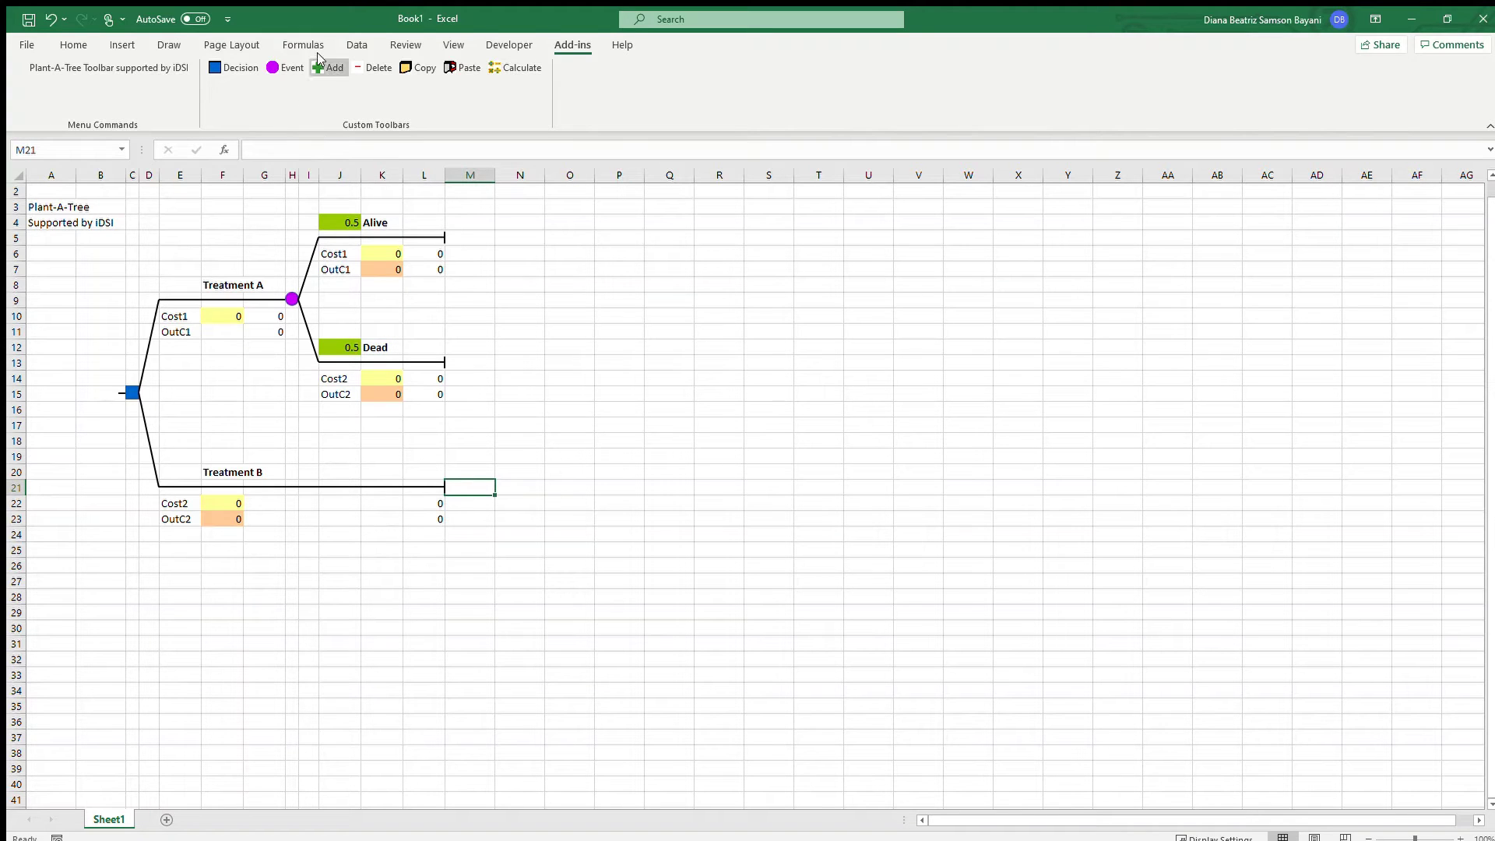
{"action": "left_click", "coordinate": [286, 67]}
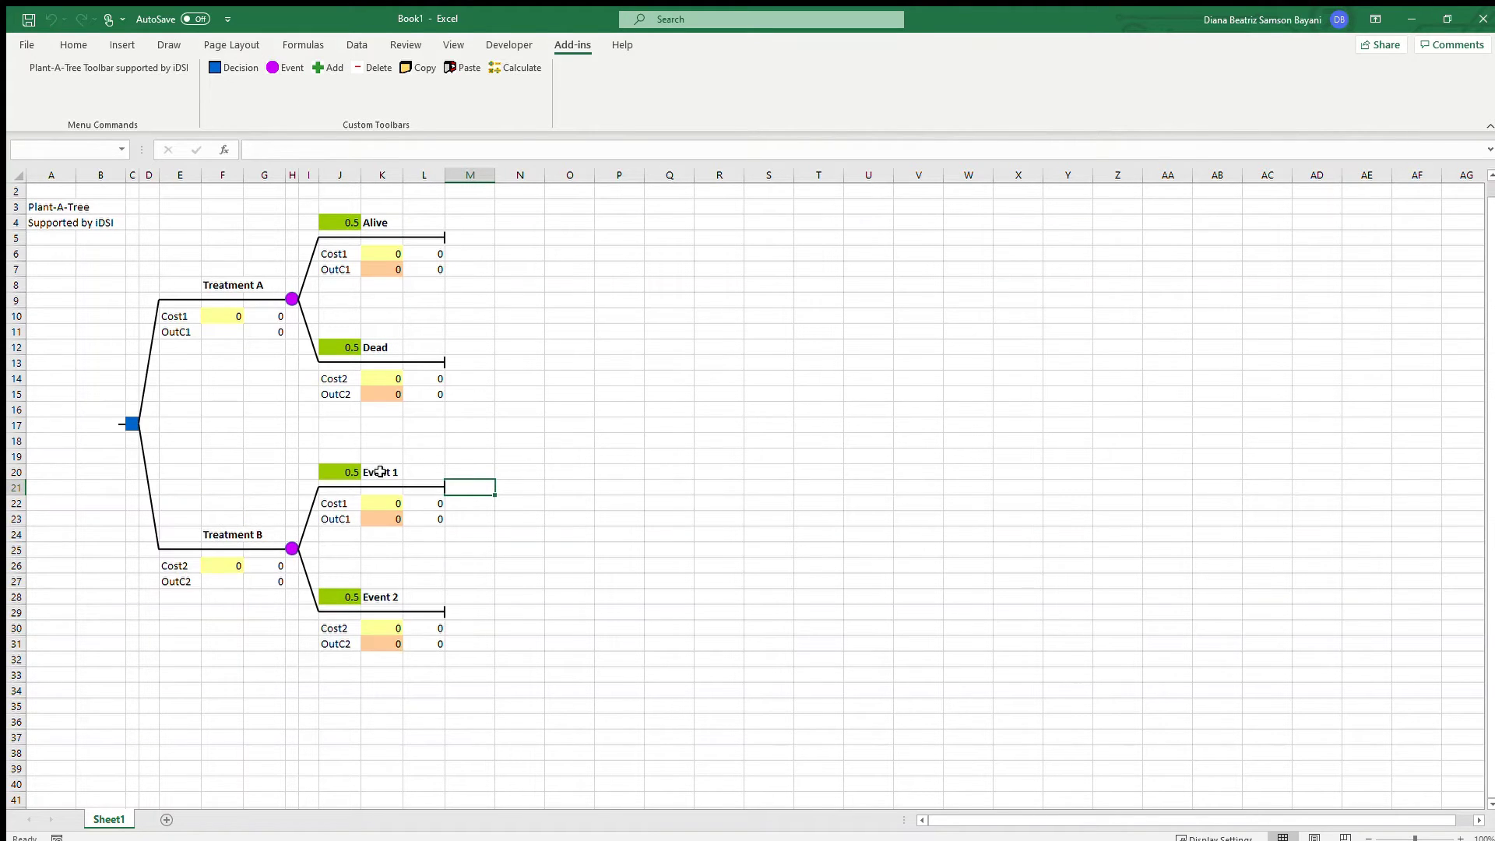
{"action": "left_click", "coordinate": [380, 472]}
{"action": "type", "text": "Alive"}
{"action": "left_click", "coordinate": [393, 600]}
{"action": "type", "text": "Dead"}
{"action": "left_click", "coordinate": [524, 519]}
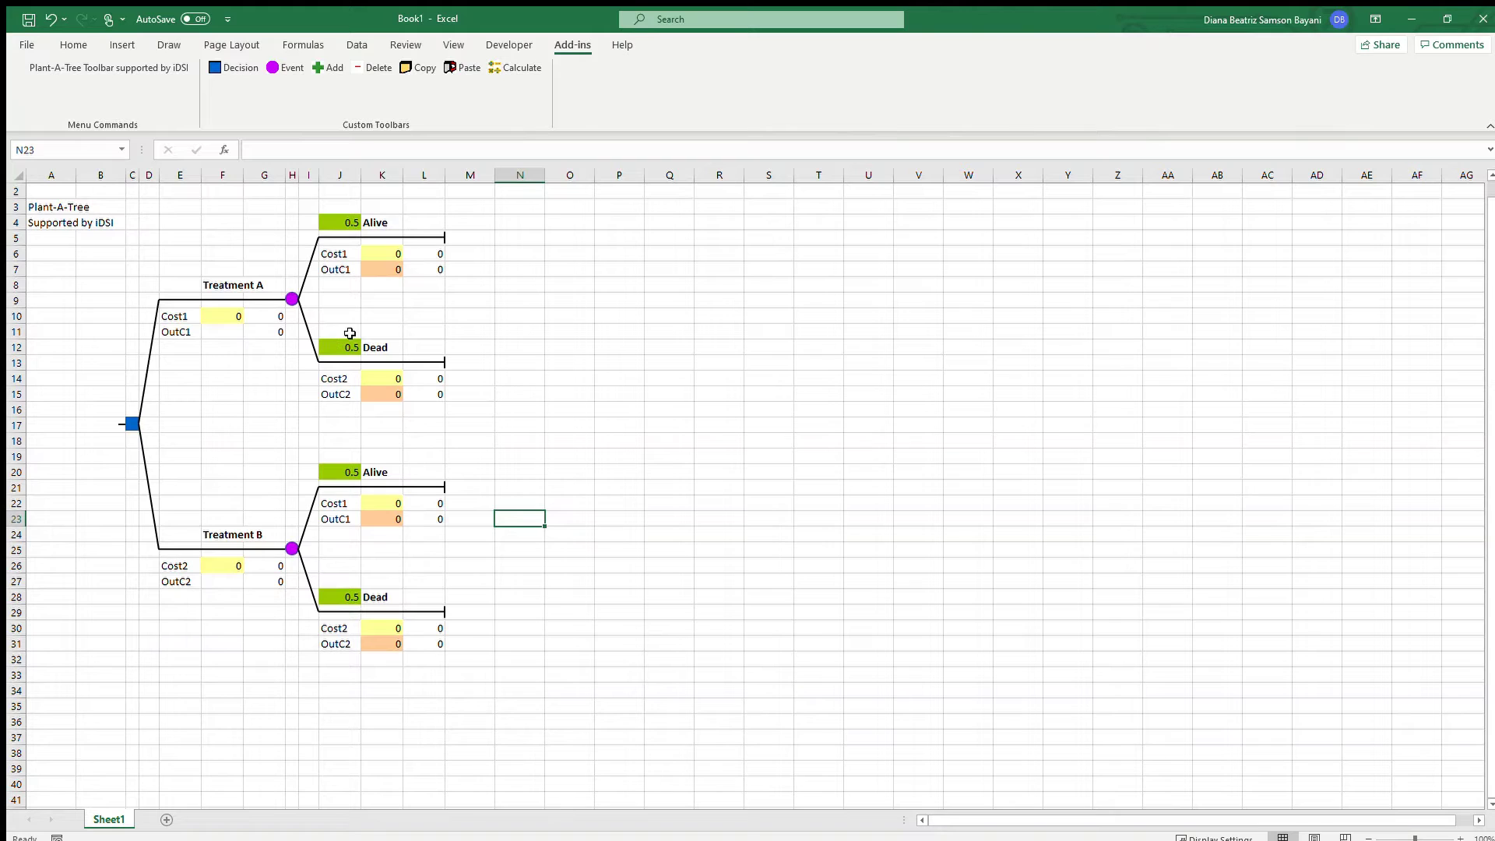
- Add an event node to Treatment A's Alive branch and name its events "With complications" and "Without complications"
{"action": "left_click", "coordinate": [482, 237]}
{"action": "left_click", "coordinate": [285, 67]}
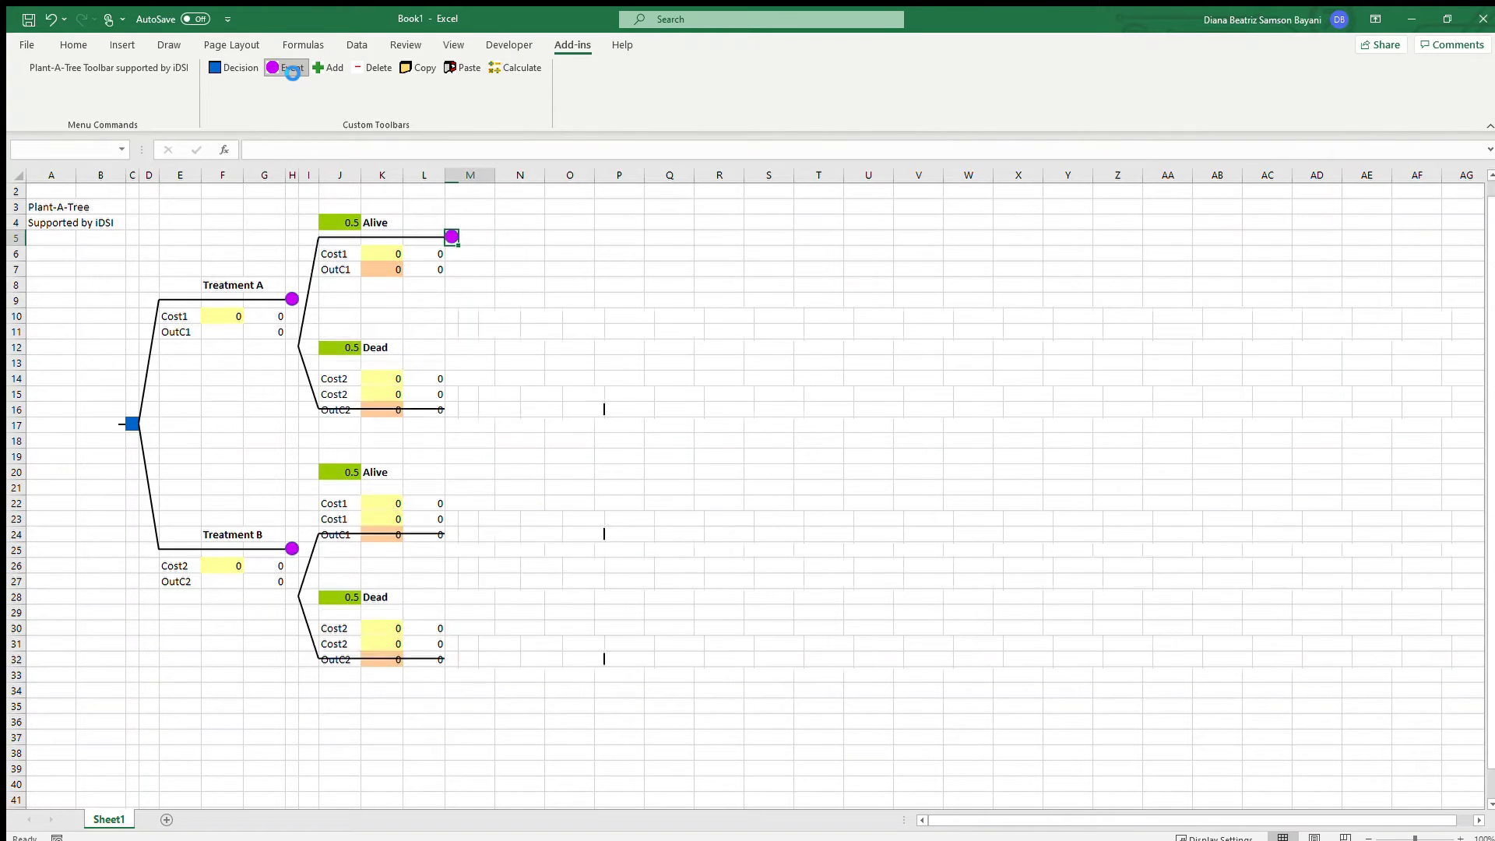
{"action": "left_click", "coordinate": [541, 221]}
{"action": "type", "text": "With complications"}
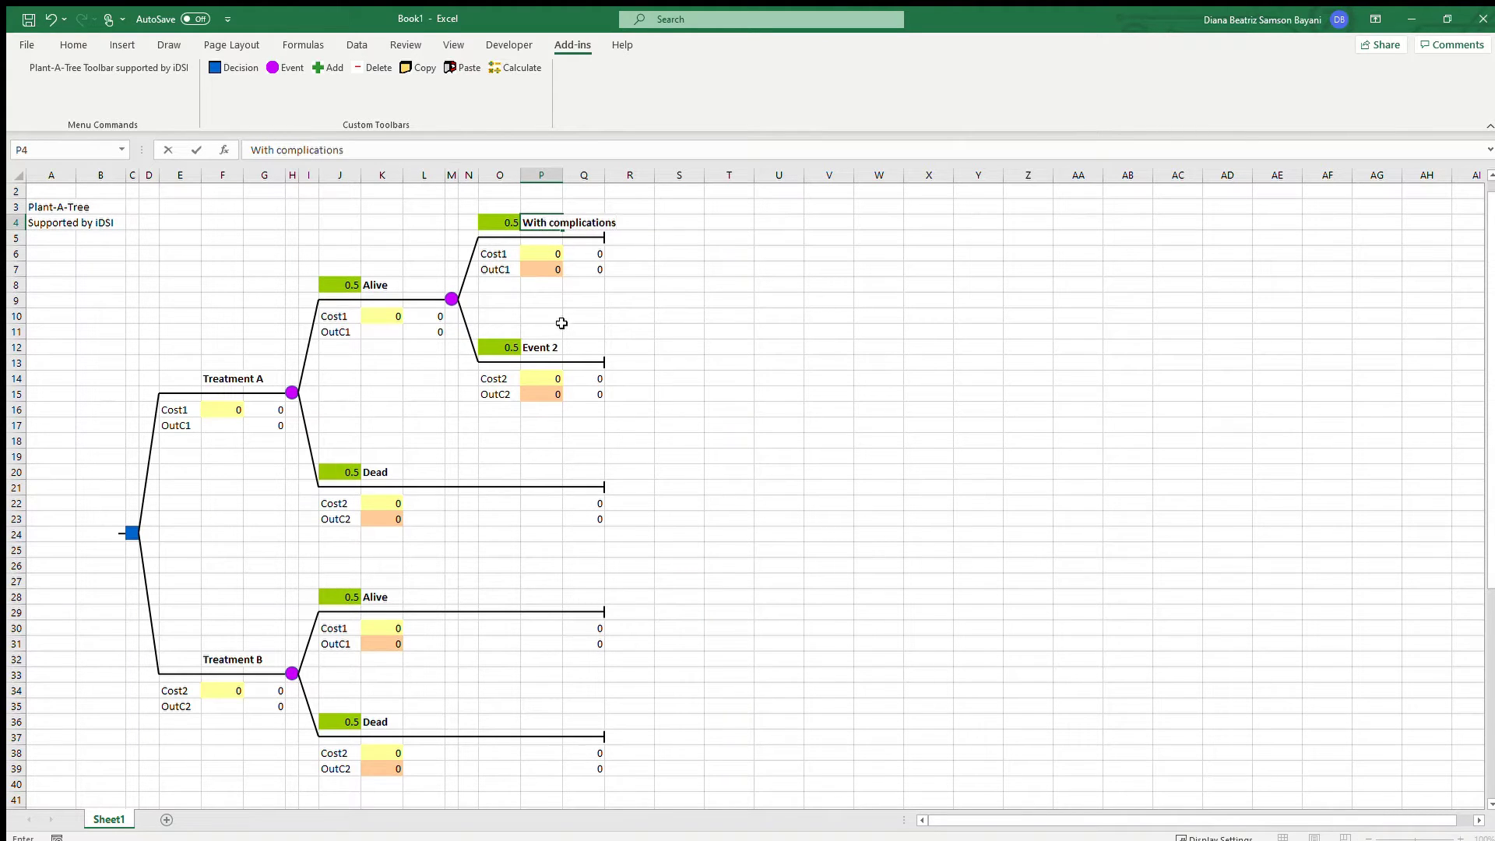
{"action": "left_click", "coordinate": [542, 347]}
{"action": "type", "text": "Without complications"}
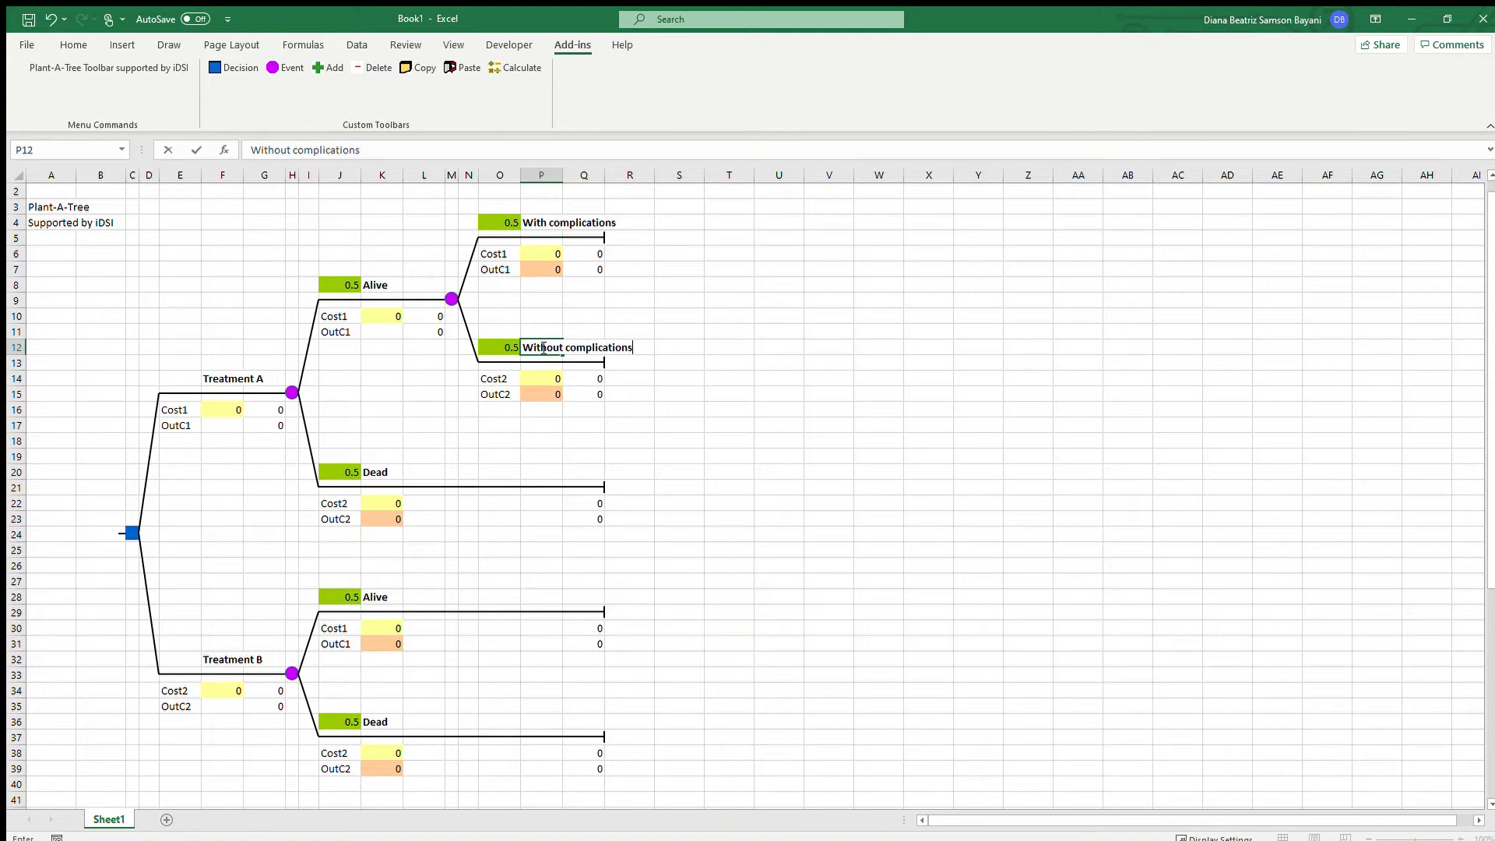
{"action": "key", "text": "Return"}
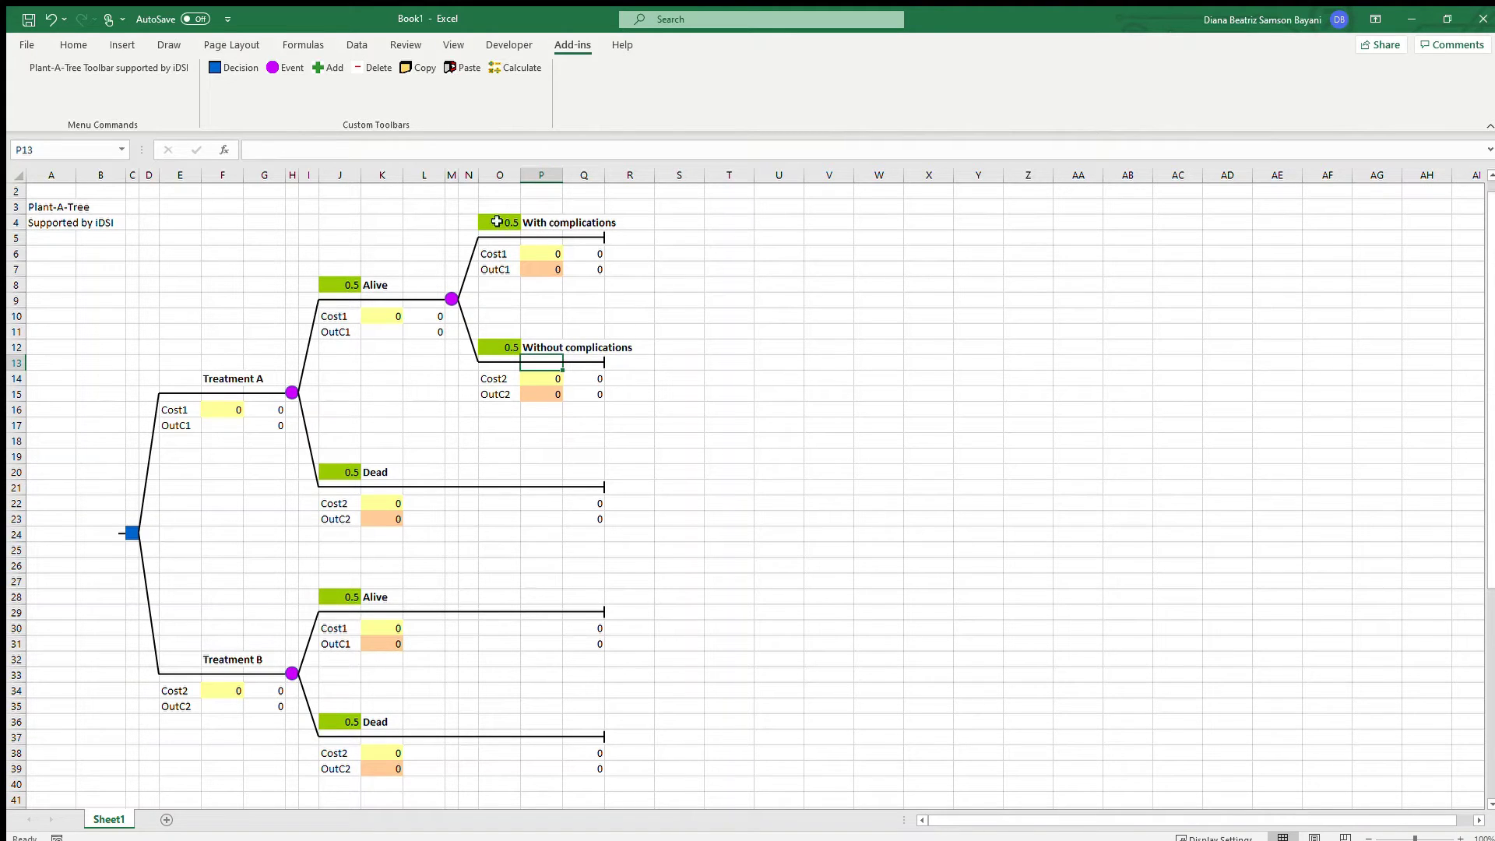
- Copy the complications event node from Treatment A's Alive branch and paste it at the end of Treatment B's Alive branch
{"action": "left_click", "coordinate": [472, 301]}
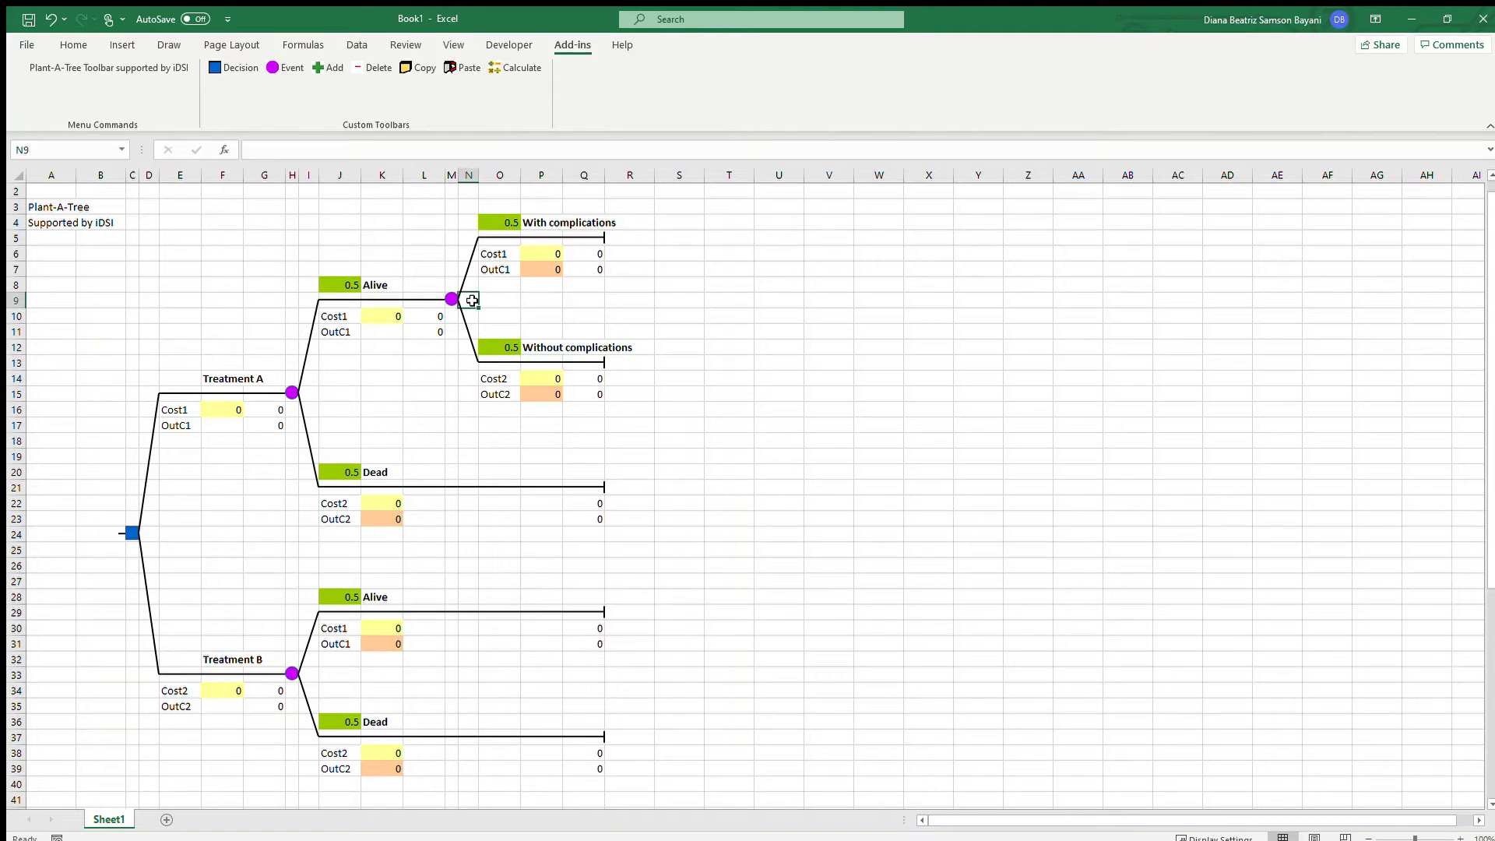
{"action": "left_click", "coordinate": [413, 69]}
{"action": "left_click", "coordinate": [627, 612]}
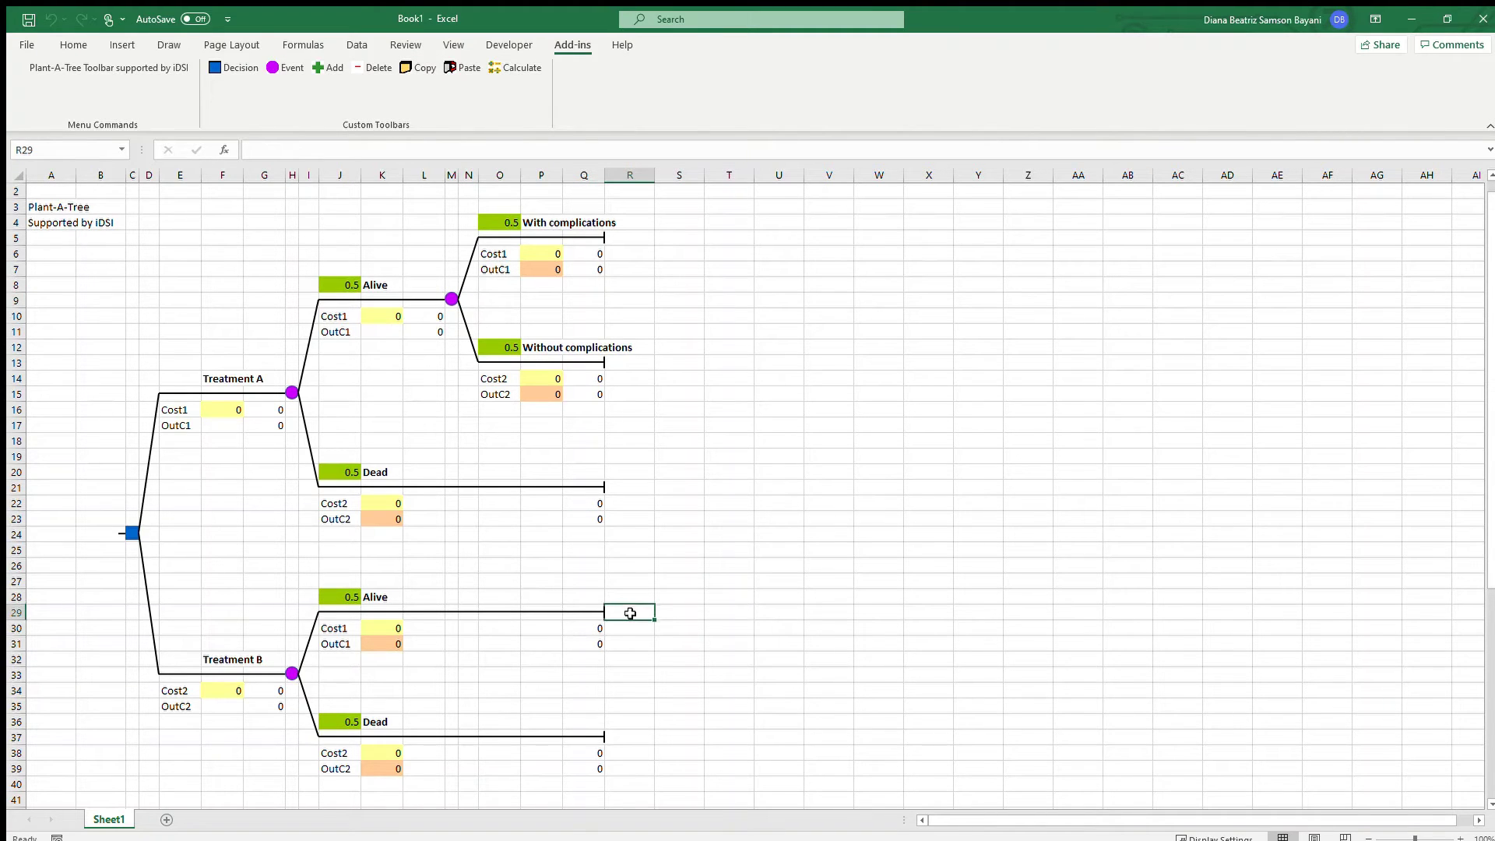
{"action": "left_click", "coordinate": [456, 68]}
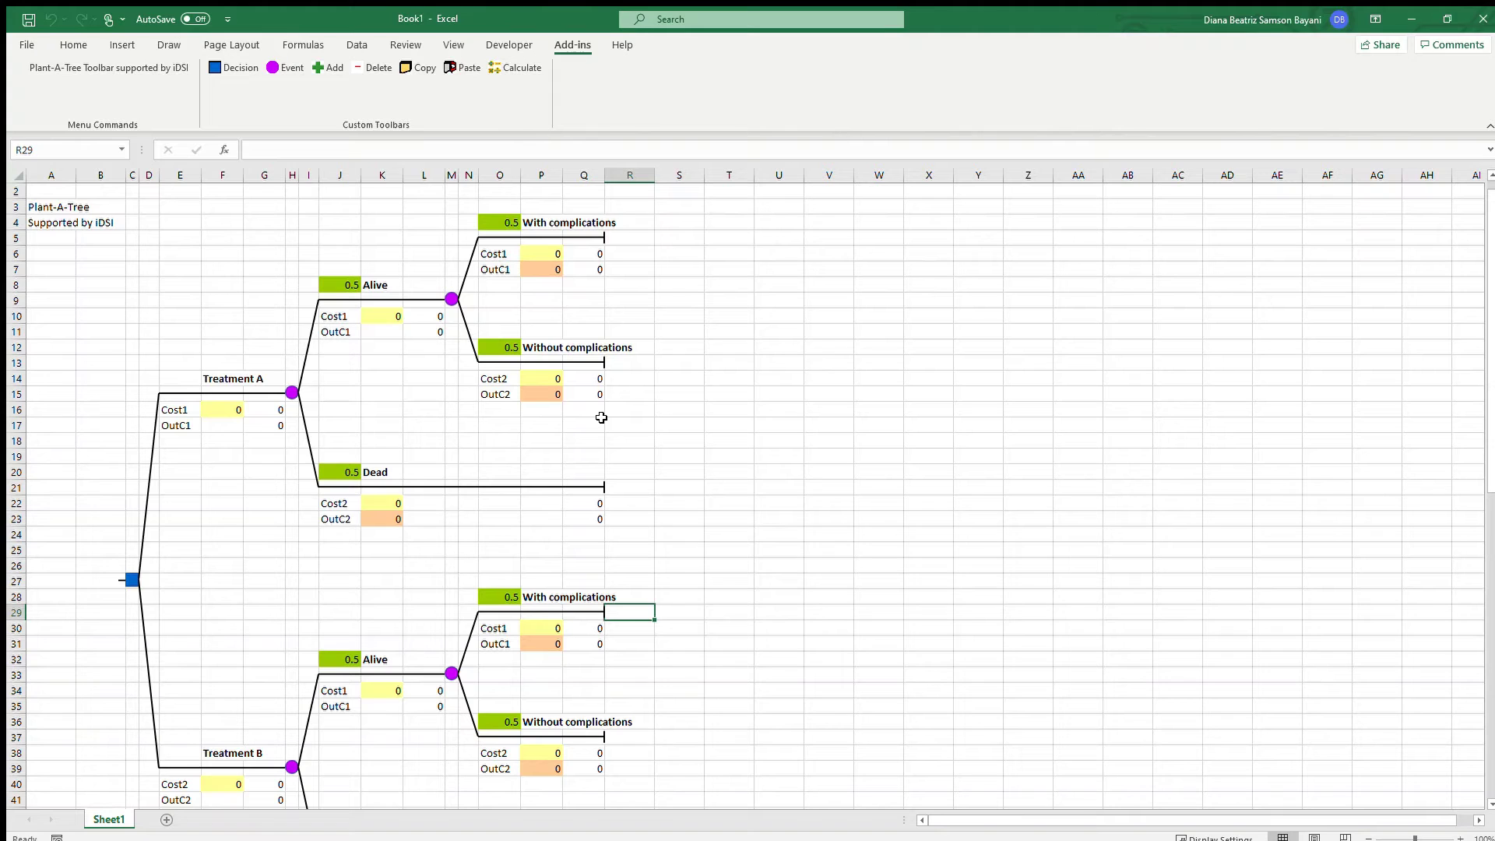
- Examine the cells referenced by the expected cost formula on Treatment A's Alive branch
{"action": "left_click", "coordinate": [438, 316]}
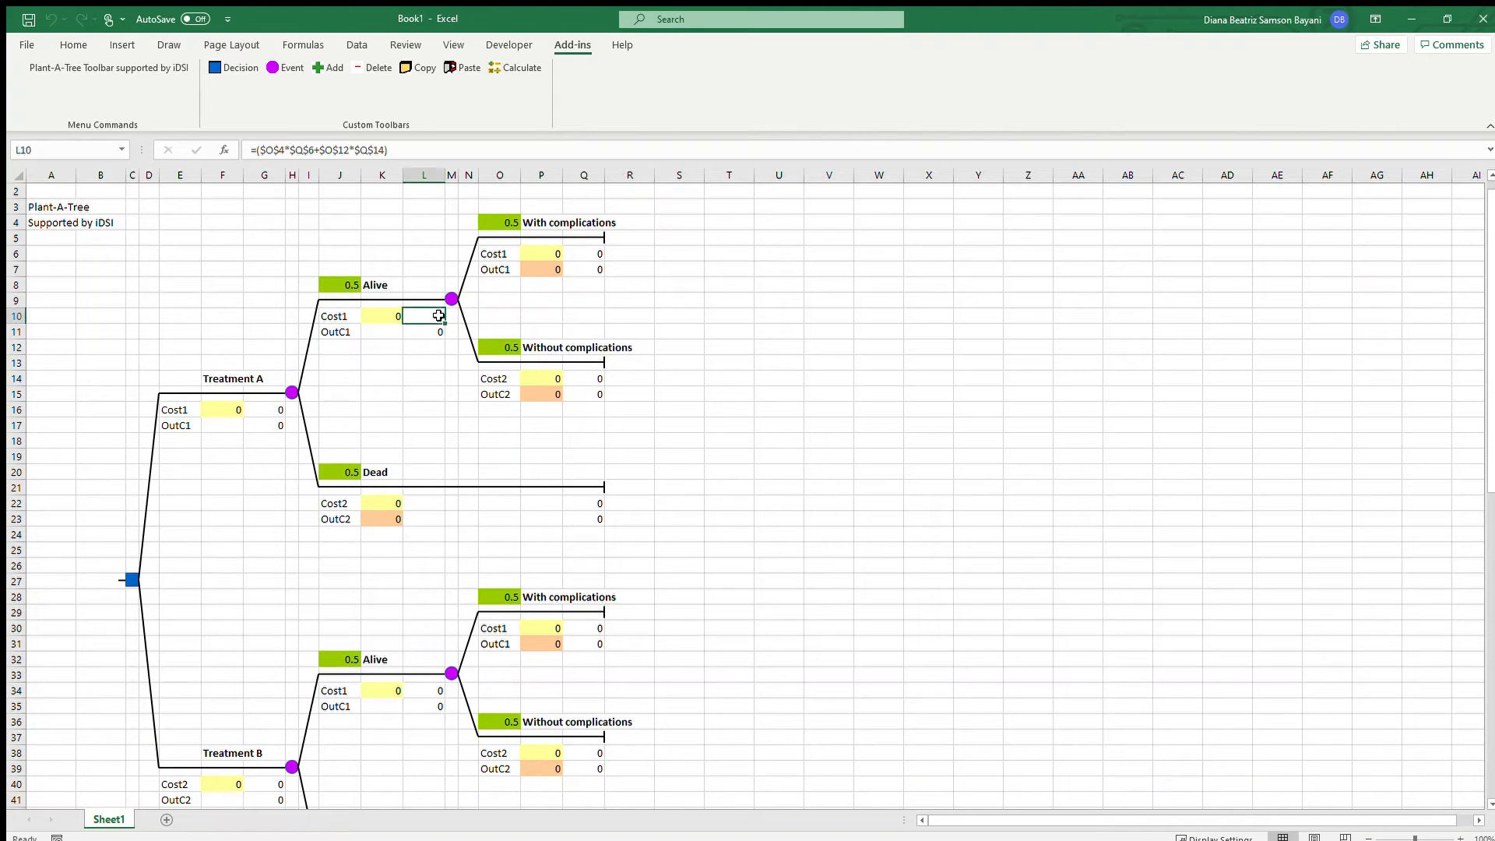
{"action": "key", "text": "F2"}
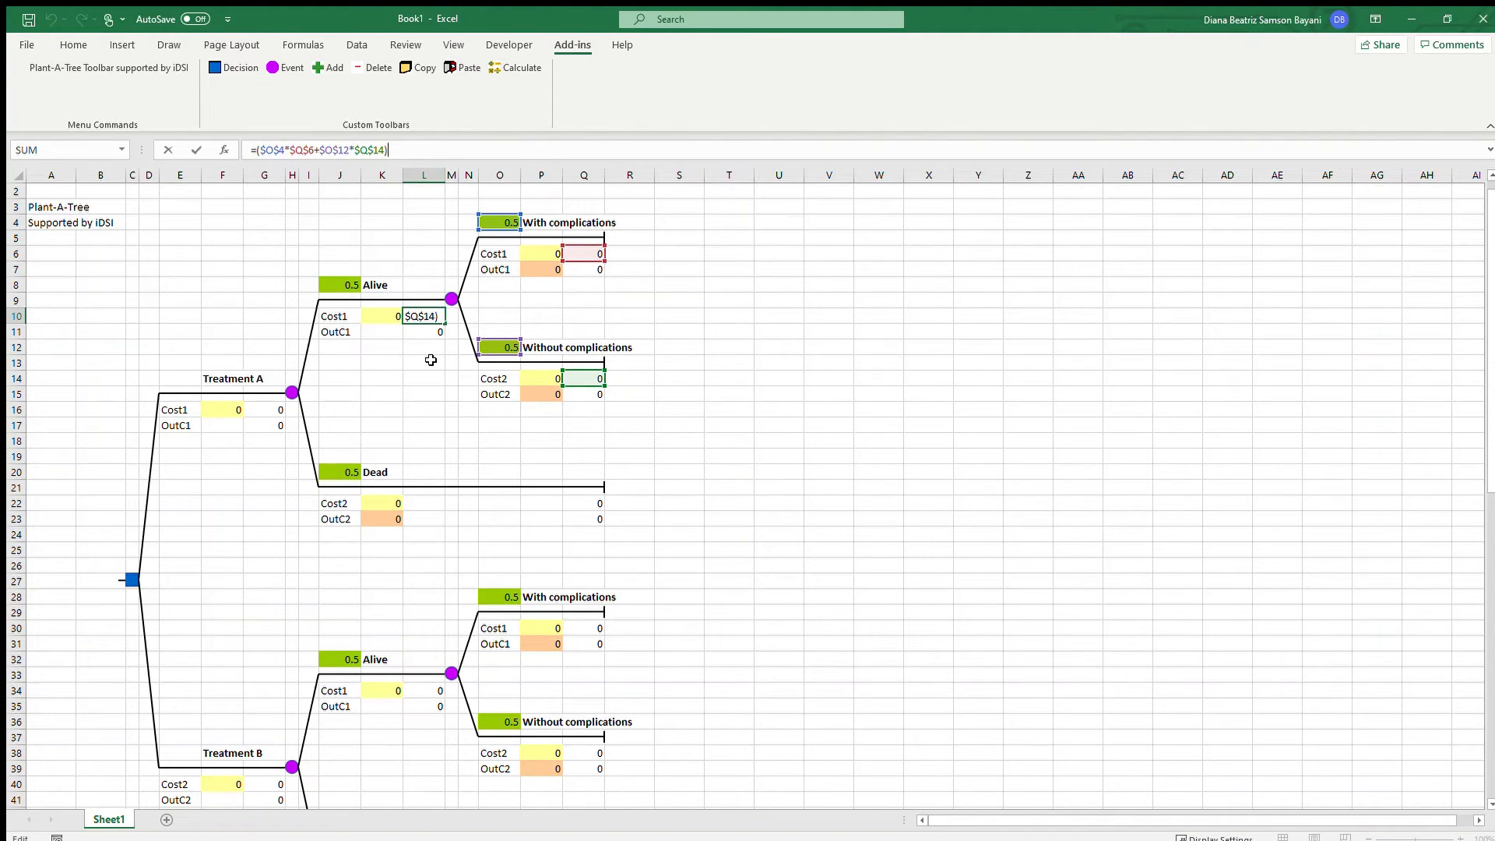
{"action": "left_click", "coordinate": [431, 360]}
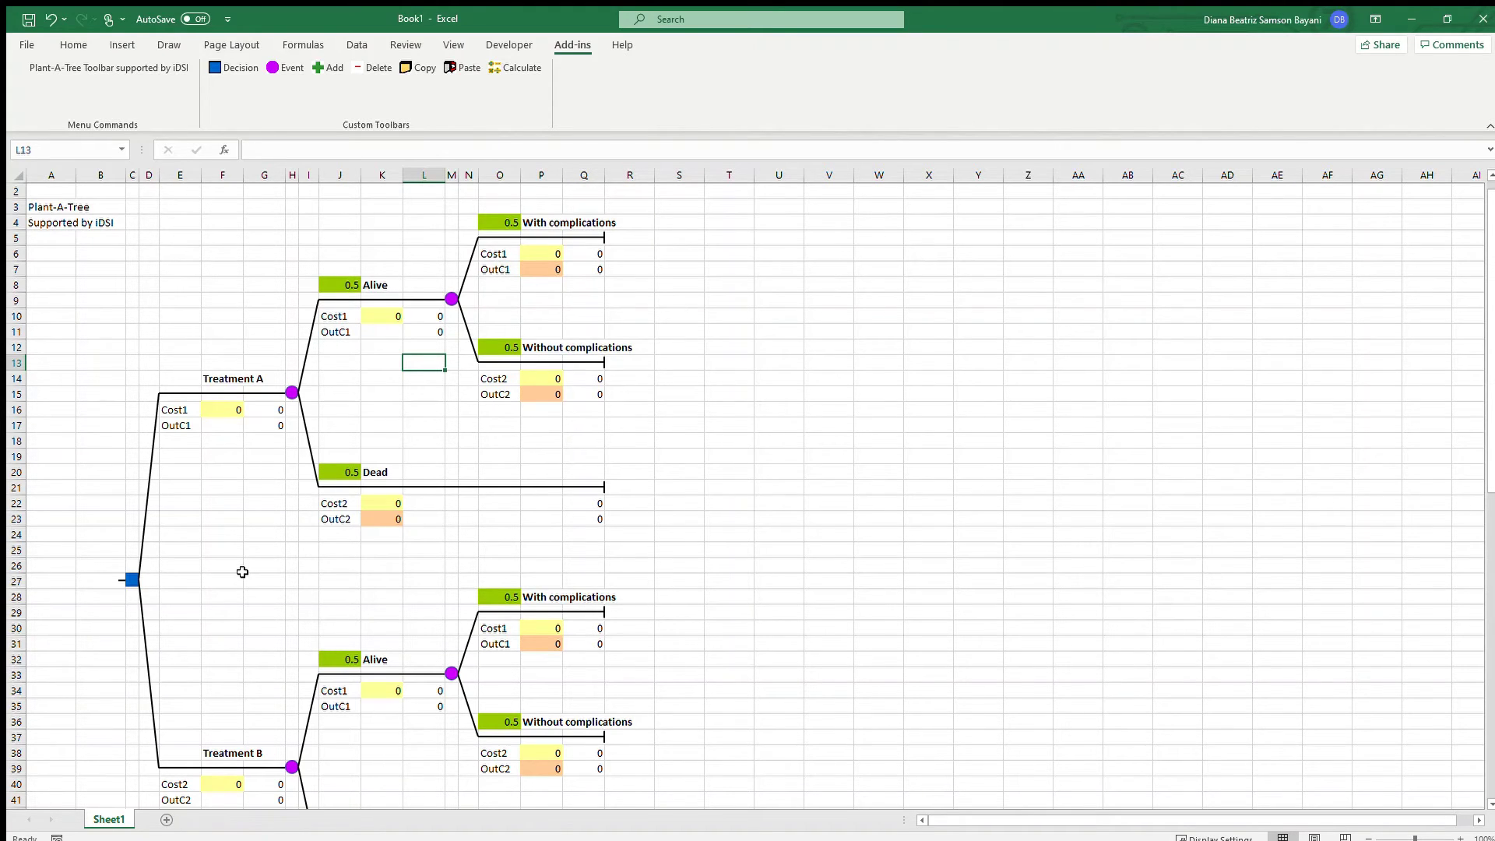
{"action": "scroll", "coordinate": [242, 572], "scroll_direction": "down", "scroll_amount": 2}
{"action": "scroll", "coordinate": [242, 572], "scroll_direction": "up", "scroll_amount": 2}
- Set the Alive probability to 0.98 for Treatment A and 0.55 for Treatment B
{"action": "left_click", "coordinate": [345, 283]}
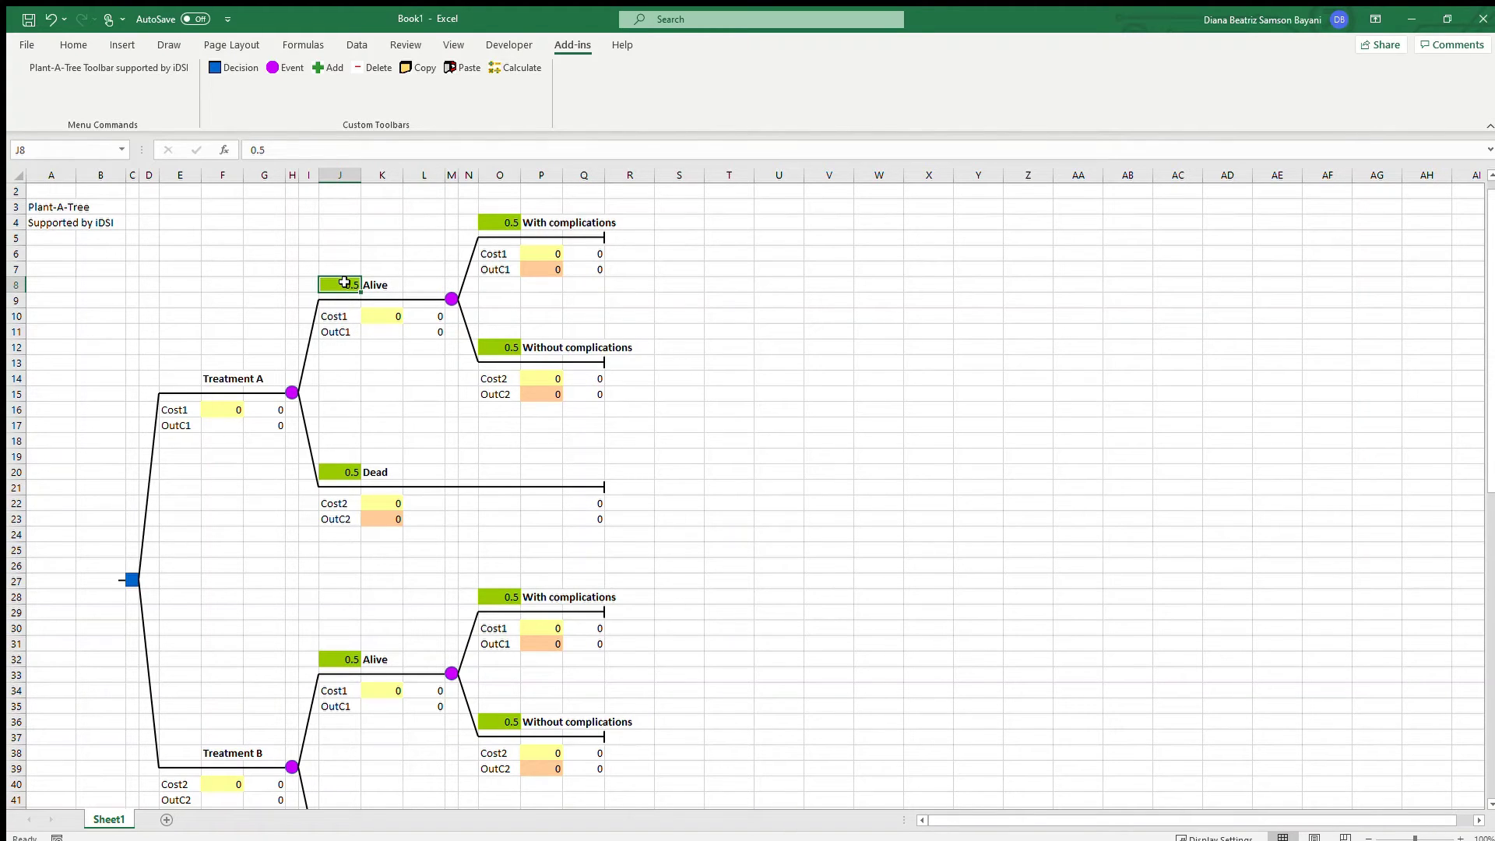
{"action": "type", "text": ".98"}
{"action": "key", "text": "Return"}
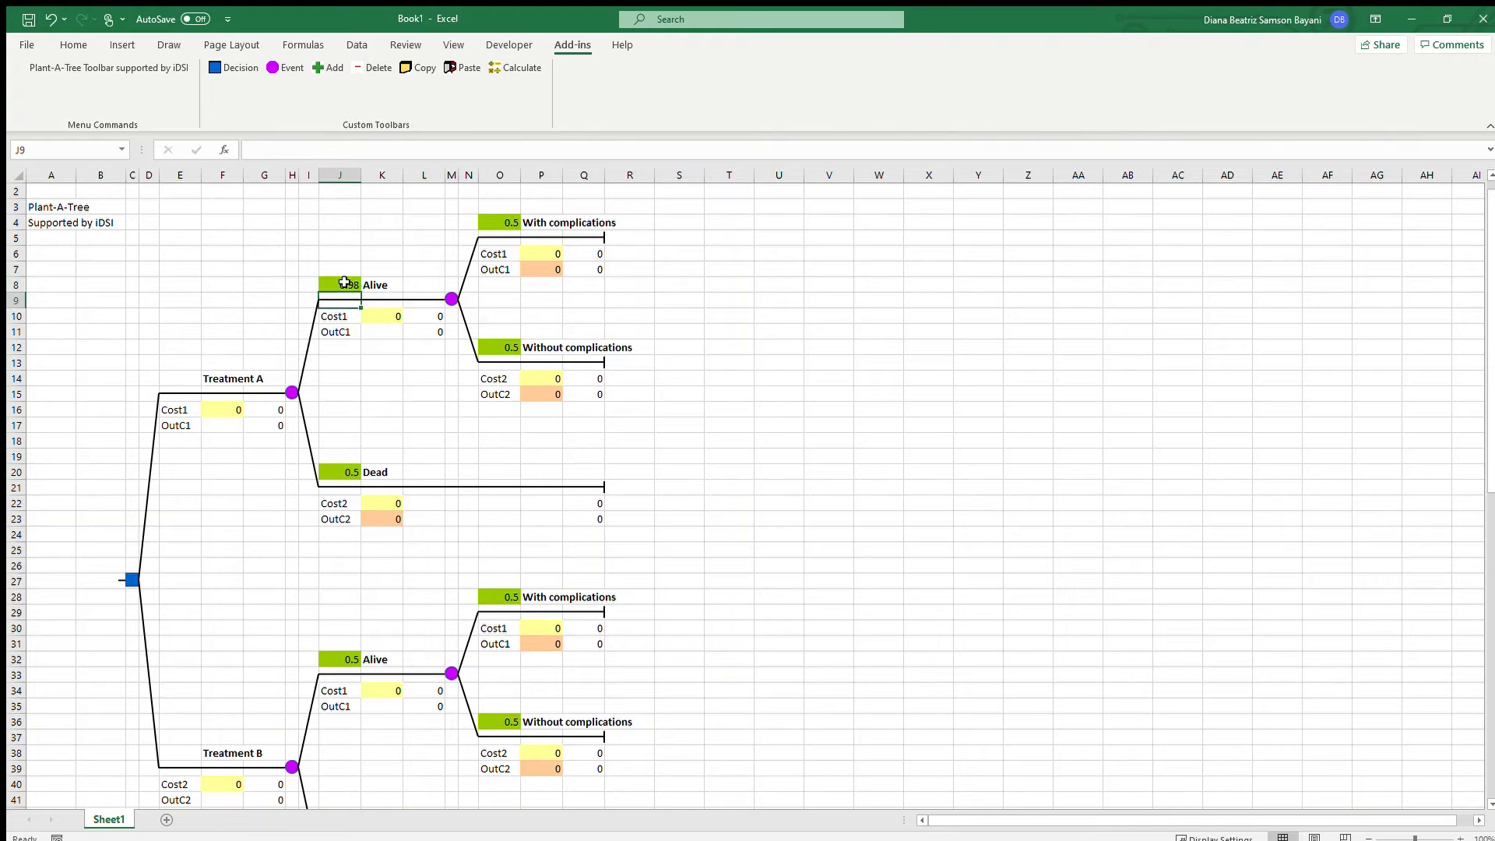
{"action": "left_click", "coordinate": [353, 661]}
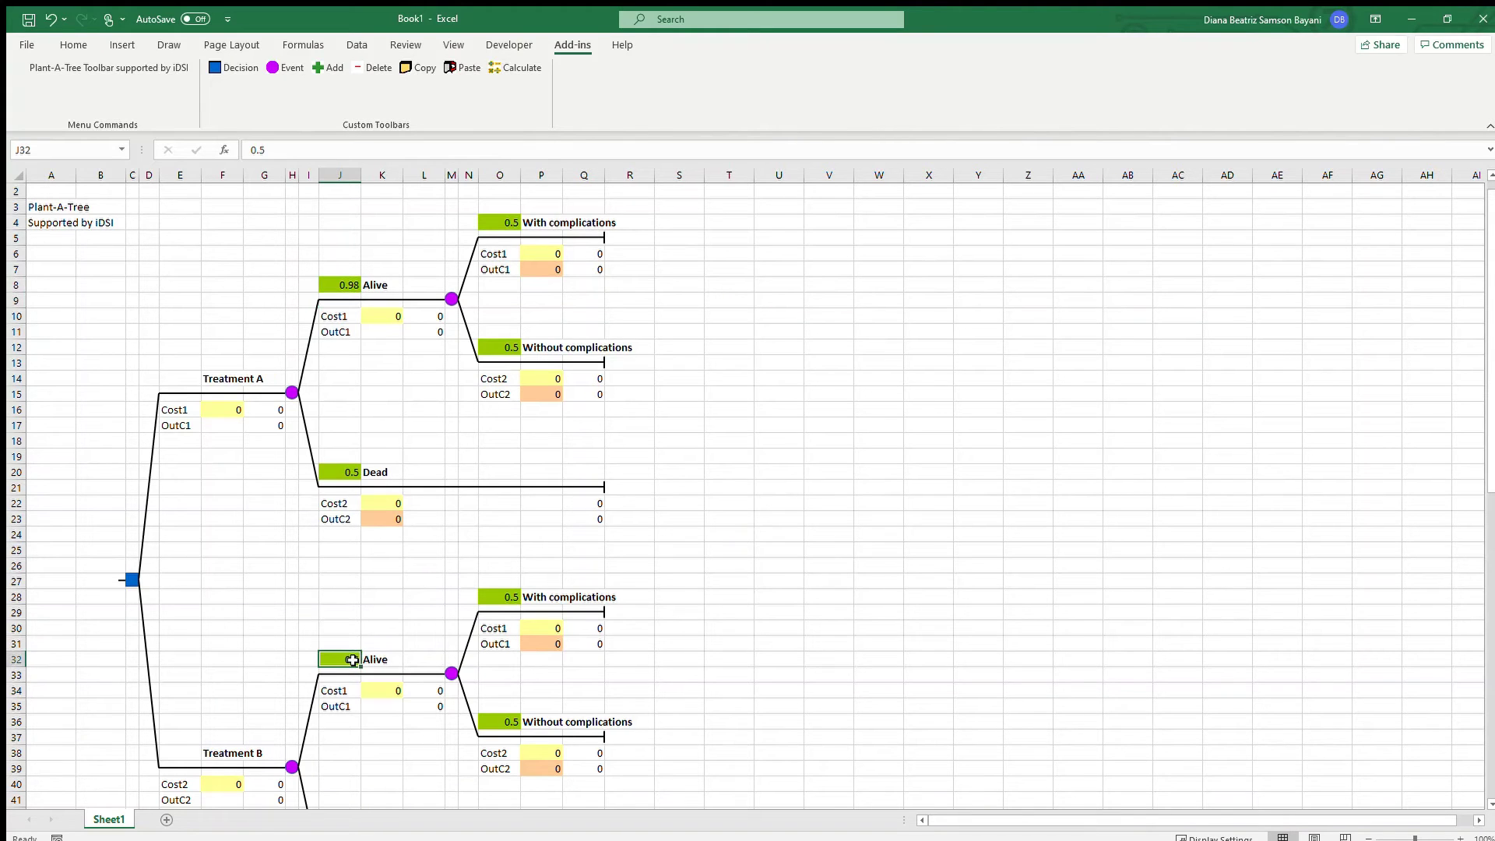
{"action": "type", "text": ".55"}
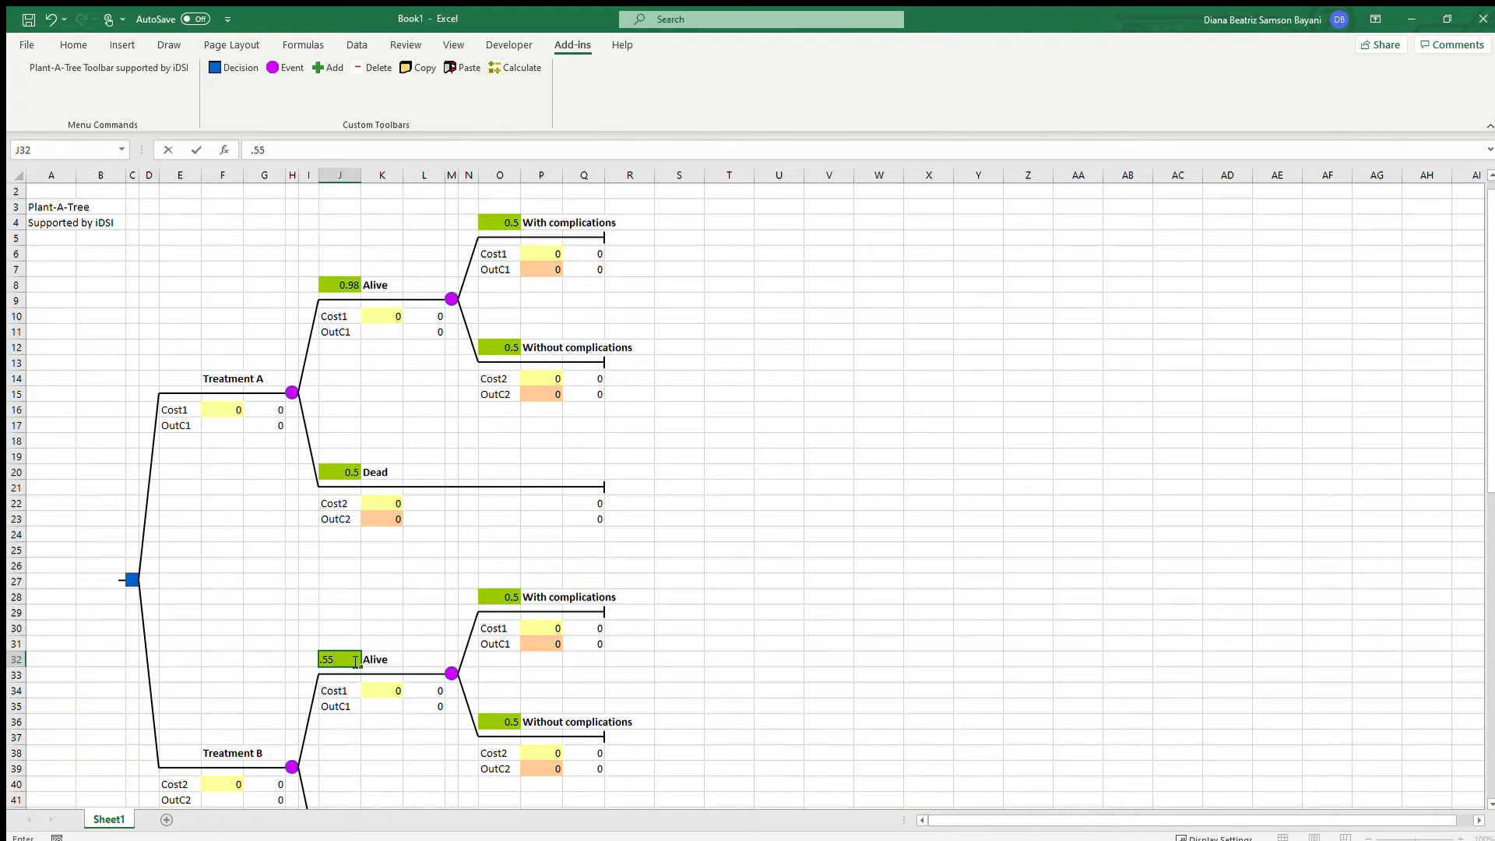
{"action": "key", "text": "Return"}
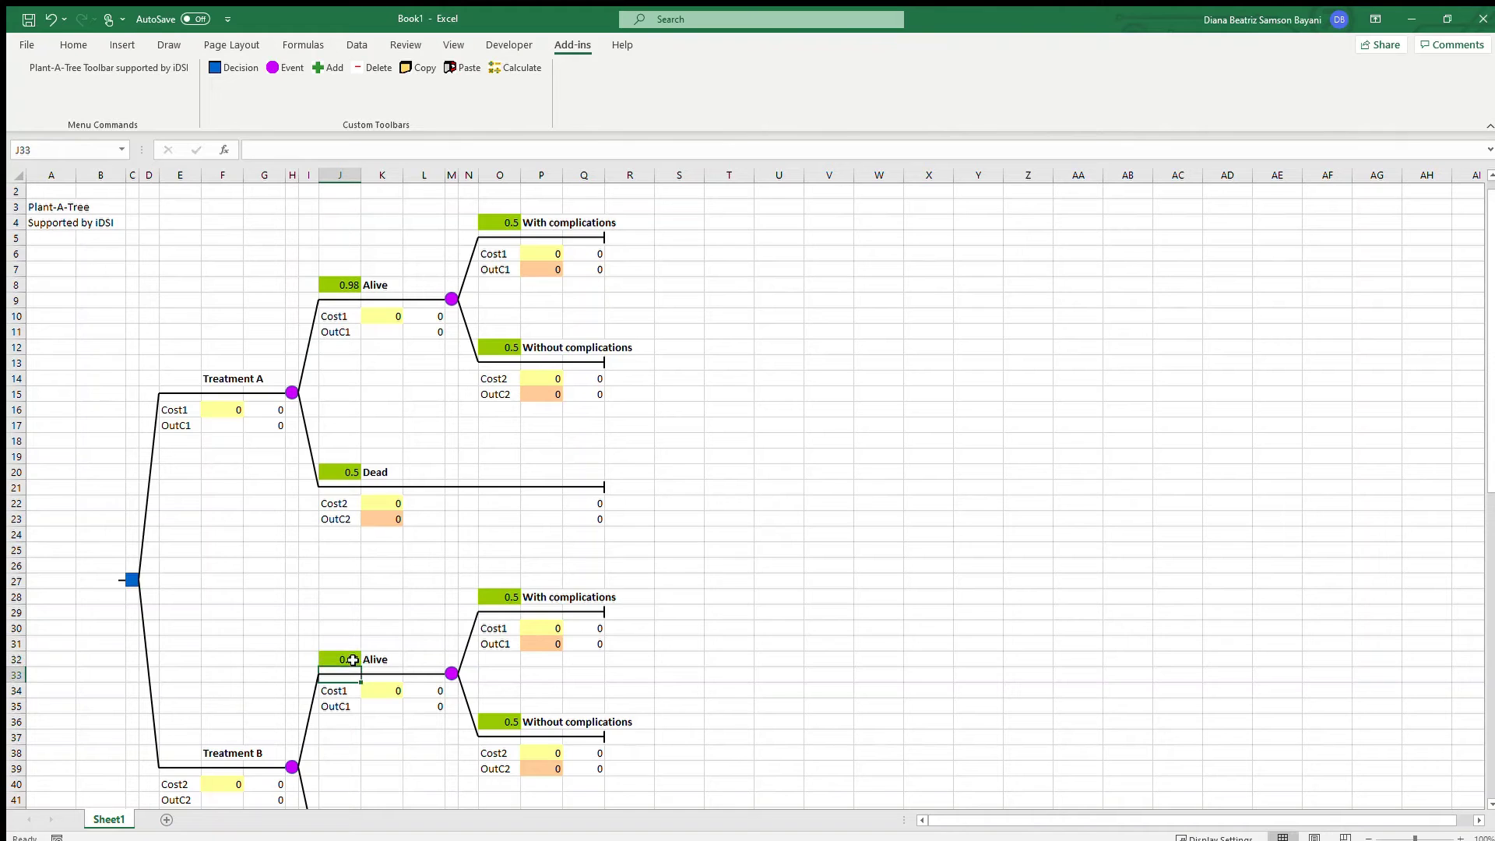
- Calculate each treatment's Dead probability with a formula of 1 minus that treatment's Alive probability
{"action": "left_click", "coordinate": [343, 472]}
{"action": "type", "text": "=1-"}
{"action": "left_click", "coordinate": [348, 285]}
{"action": "key", "text": "Return"}
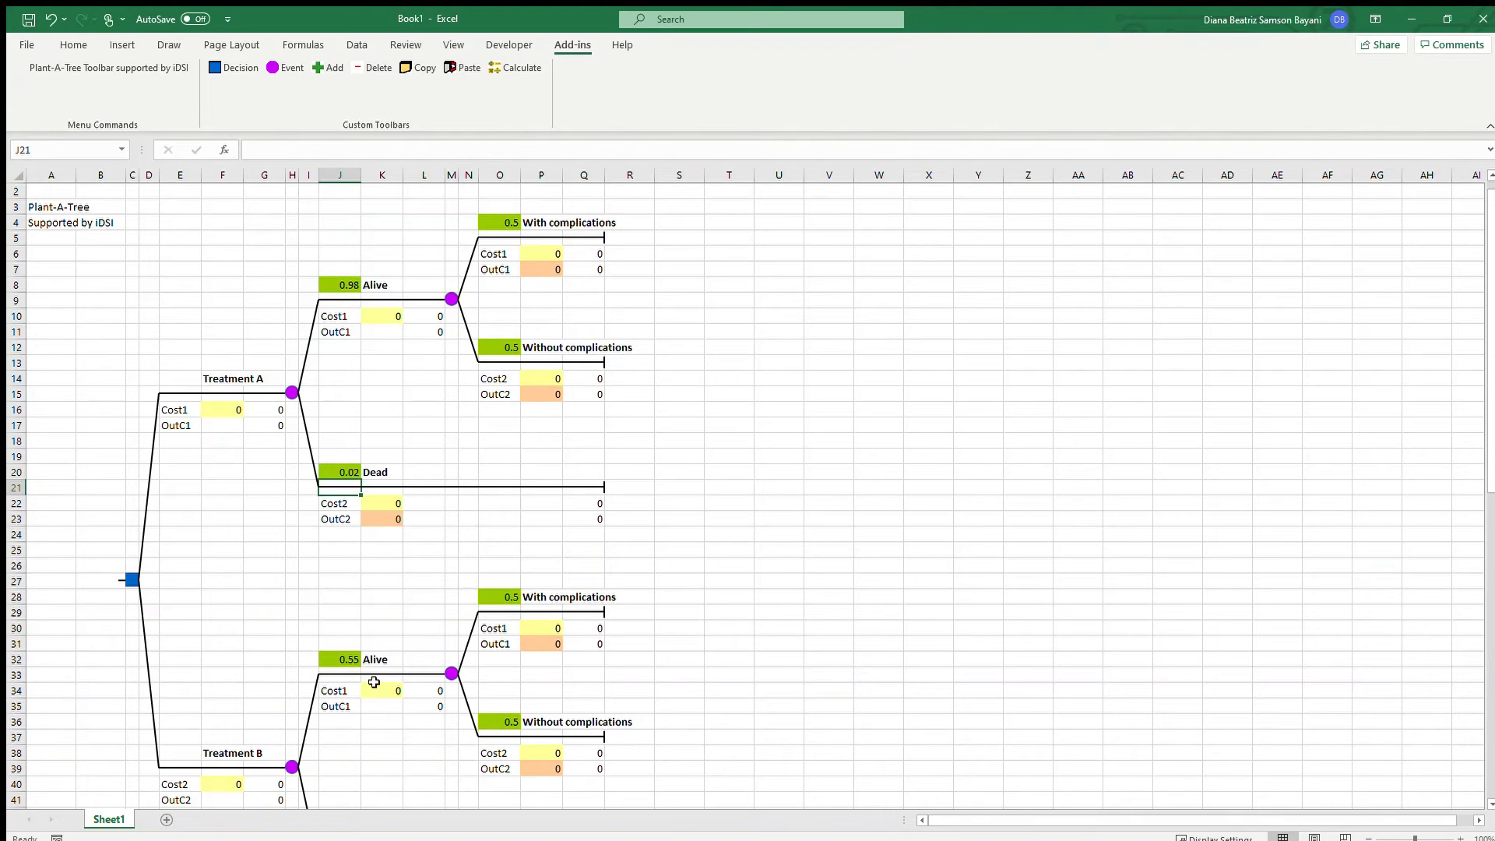
{"action": "scroll", "coordinate": [367, 679], "scroll_direction": "down", "scroll_amount": 5}
{"action": "left_click", "coordinate": [352, 615]}
{"action": "type", "text": "=1-"}
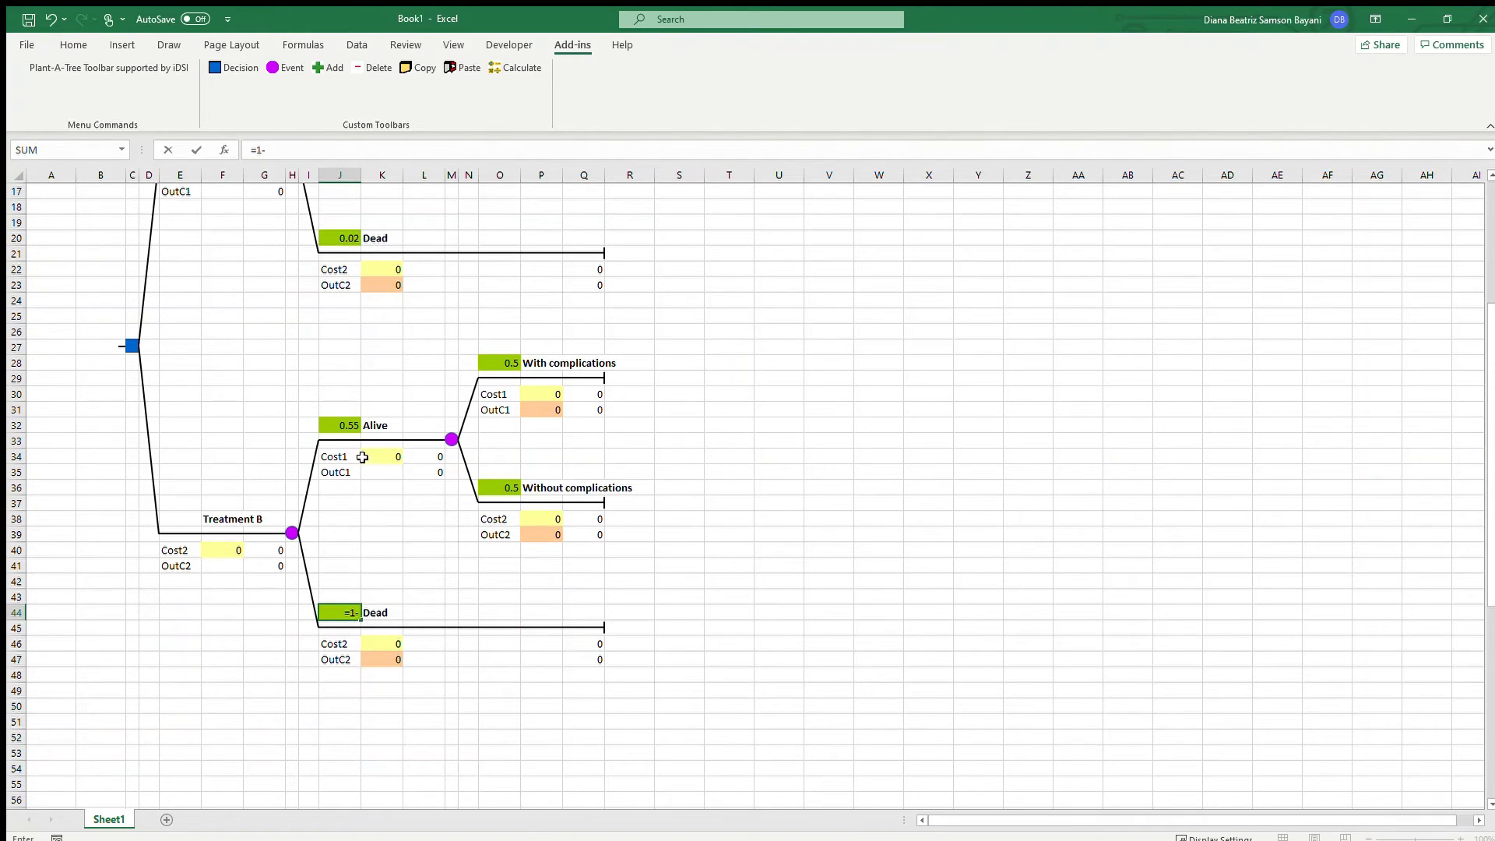
{"action": "left_click", "coordinate": [353, 425]}
{"action": "key", "text": "Return"}
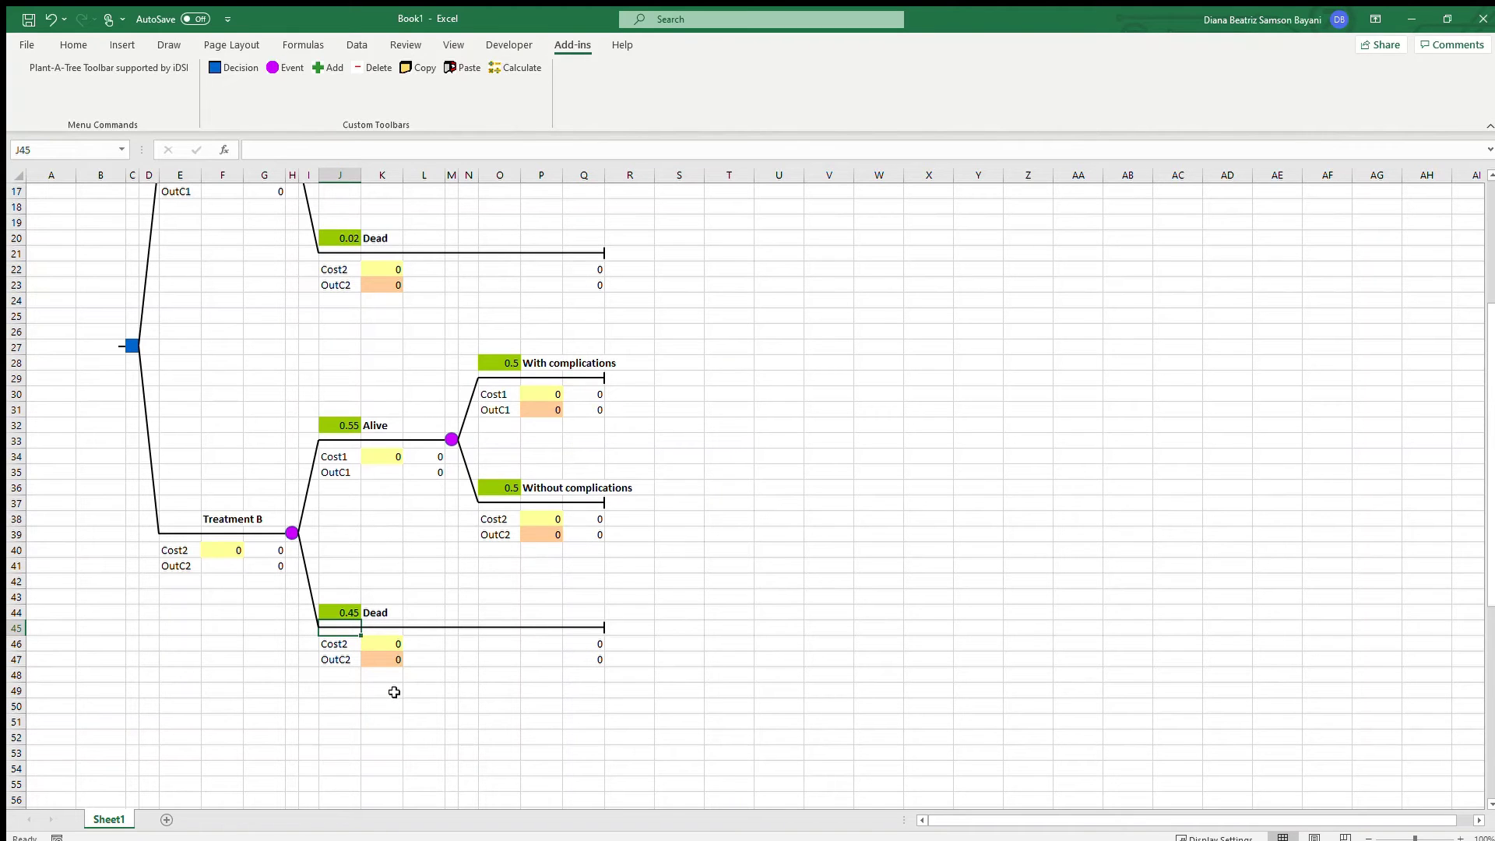
- Set the treatment cost to 5000 for Treatment A and 250 for Treatment B
{"action": "scroll", "coordinate": [394, 692], "scroll_direction": "up", "scroll_amount": 5}
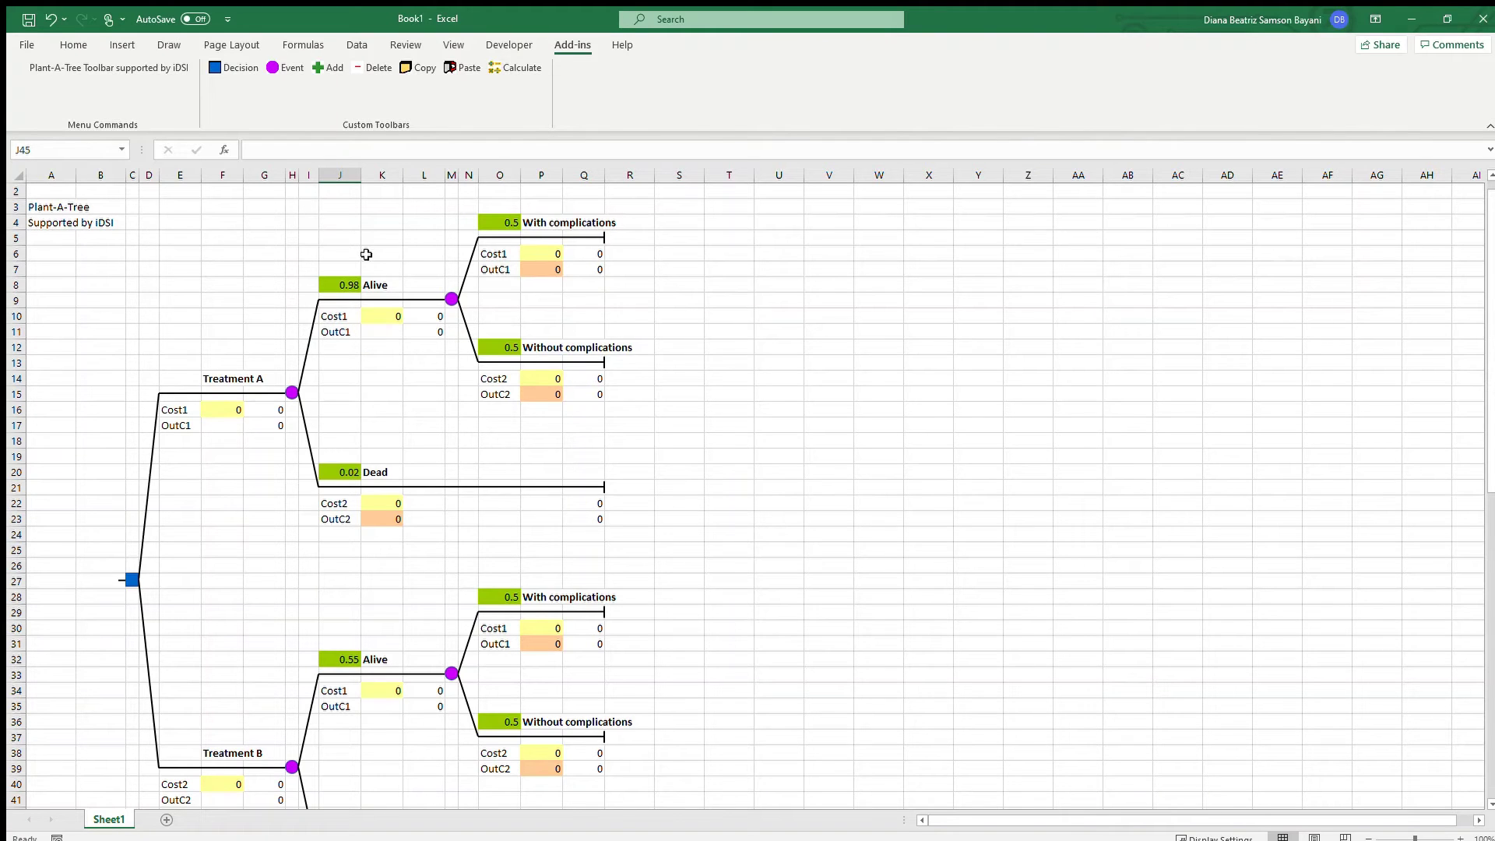
{"action": "left_click", "coordinate": [233, 415]}
{"action": "type", "text": "5000"}
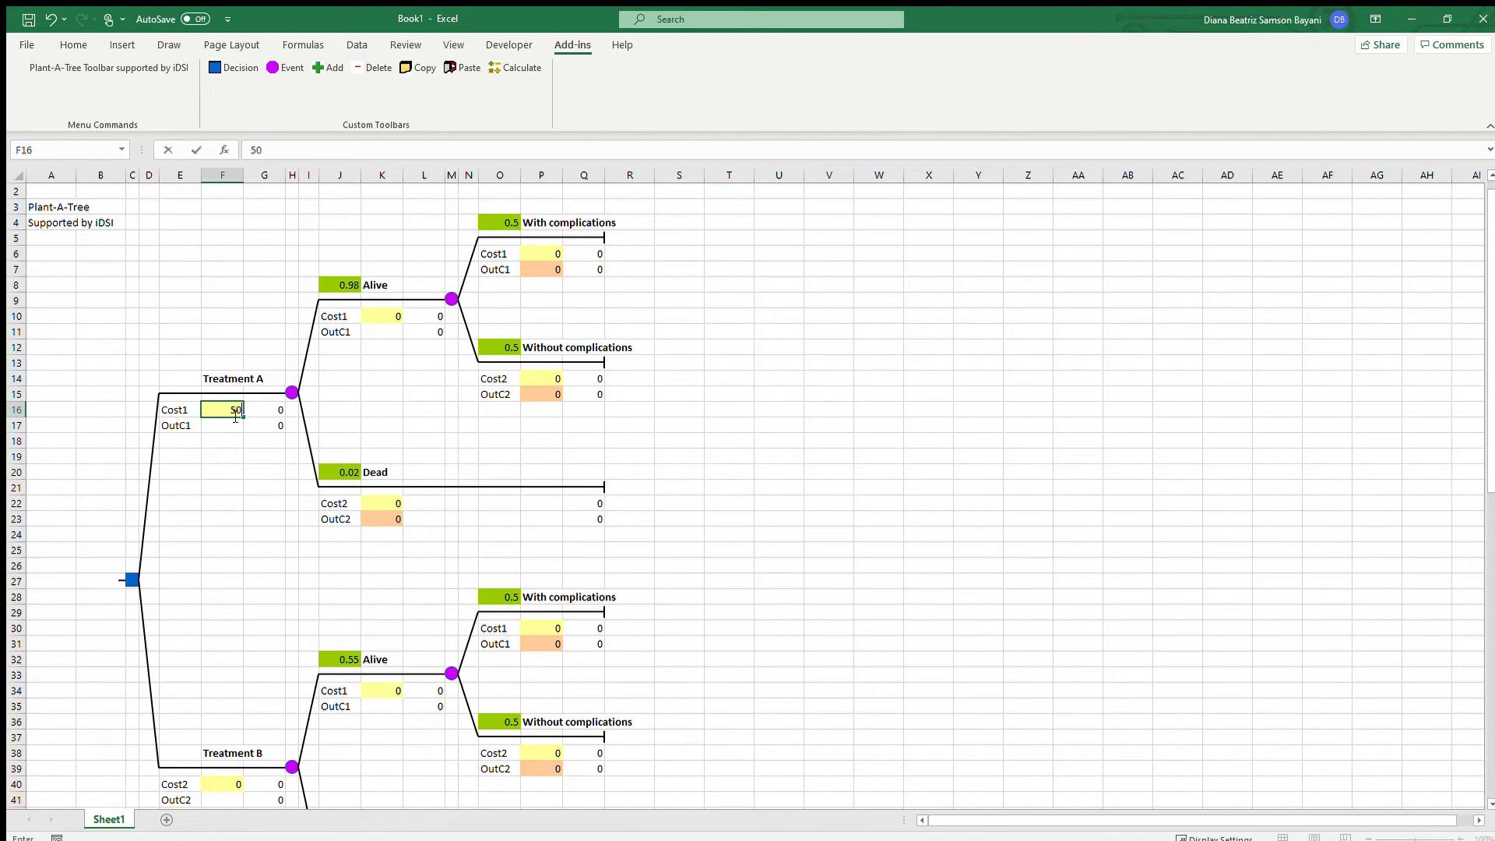
{"action": "key", "text": "Return"}
{"action": "scroll", "coordinate": [247, 484], "scroll_direction": "down", "scroll_amount": 2}
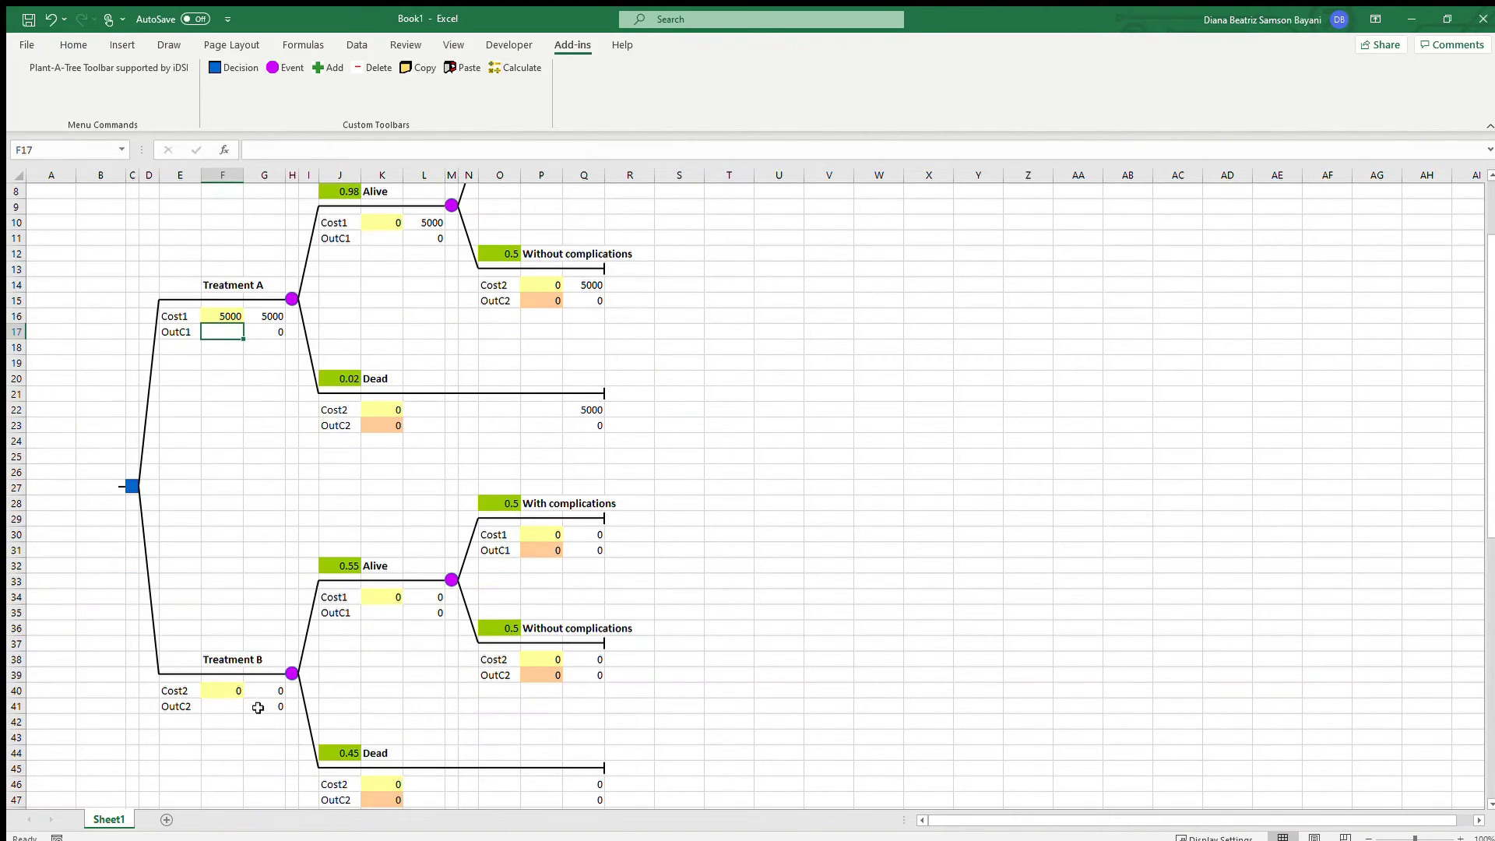
{"action": "left_click", "coordinate": [229, 689]}
{"action": "type", "text": "250"}
{"action": "key", "text": "Return"}
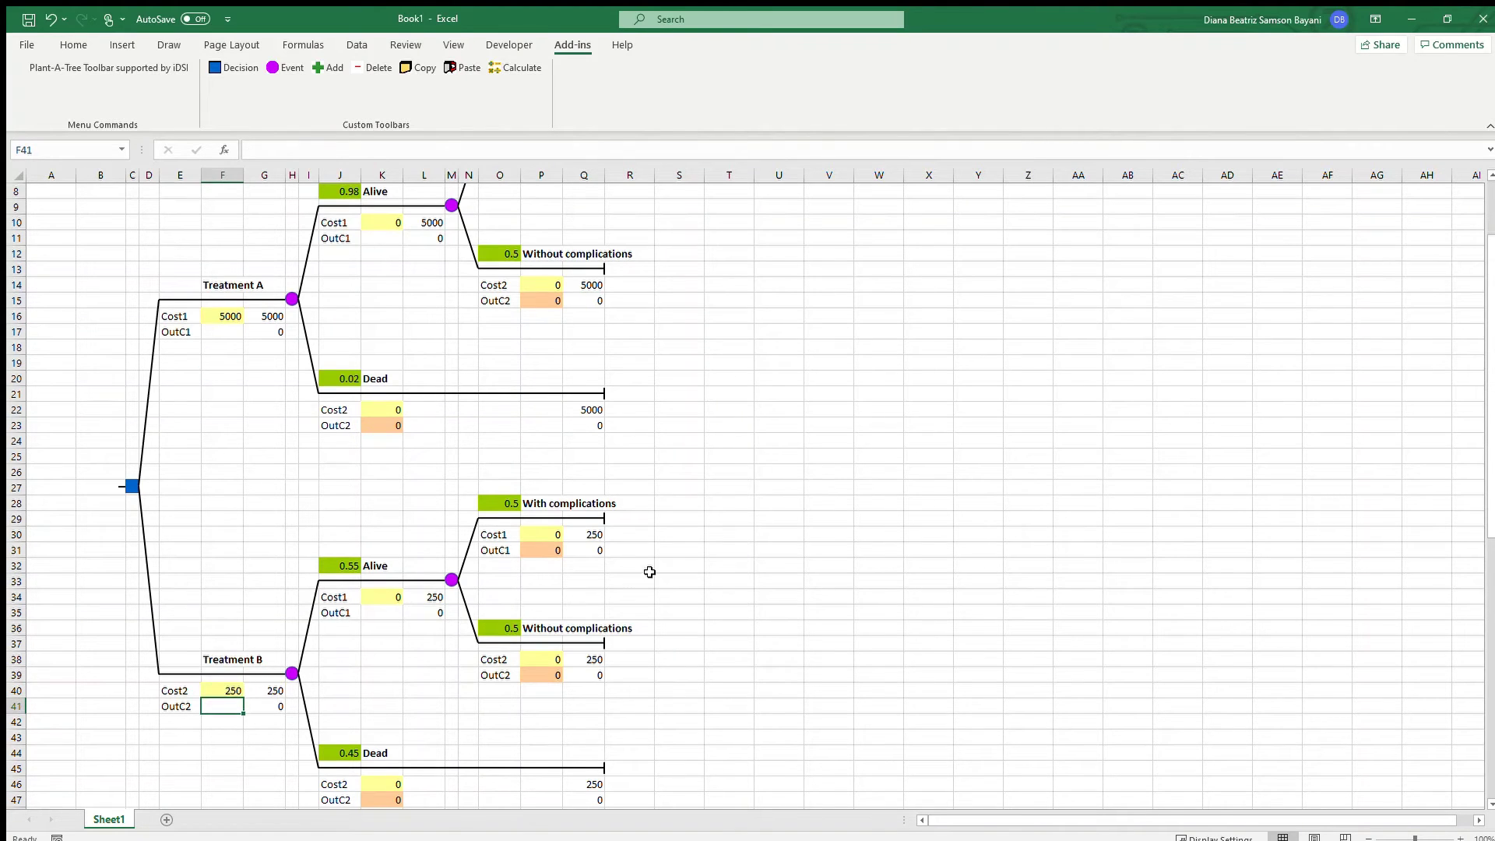
- Set the cost of Treatment A's "With complications" branch to 500
{"action": "scroll", "coordinate": [650, 572], "scroll_direction": "up", "scroll_amount": 2}
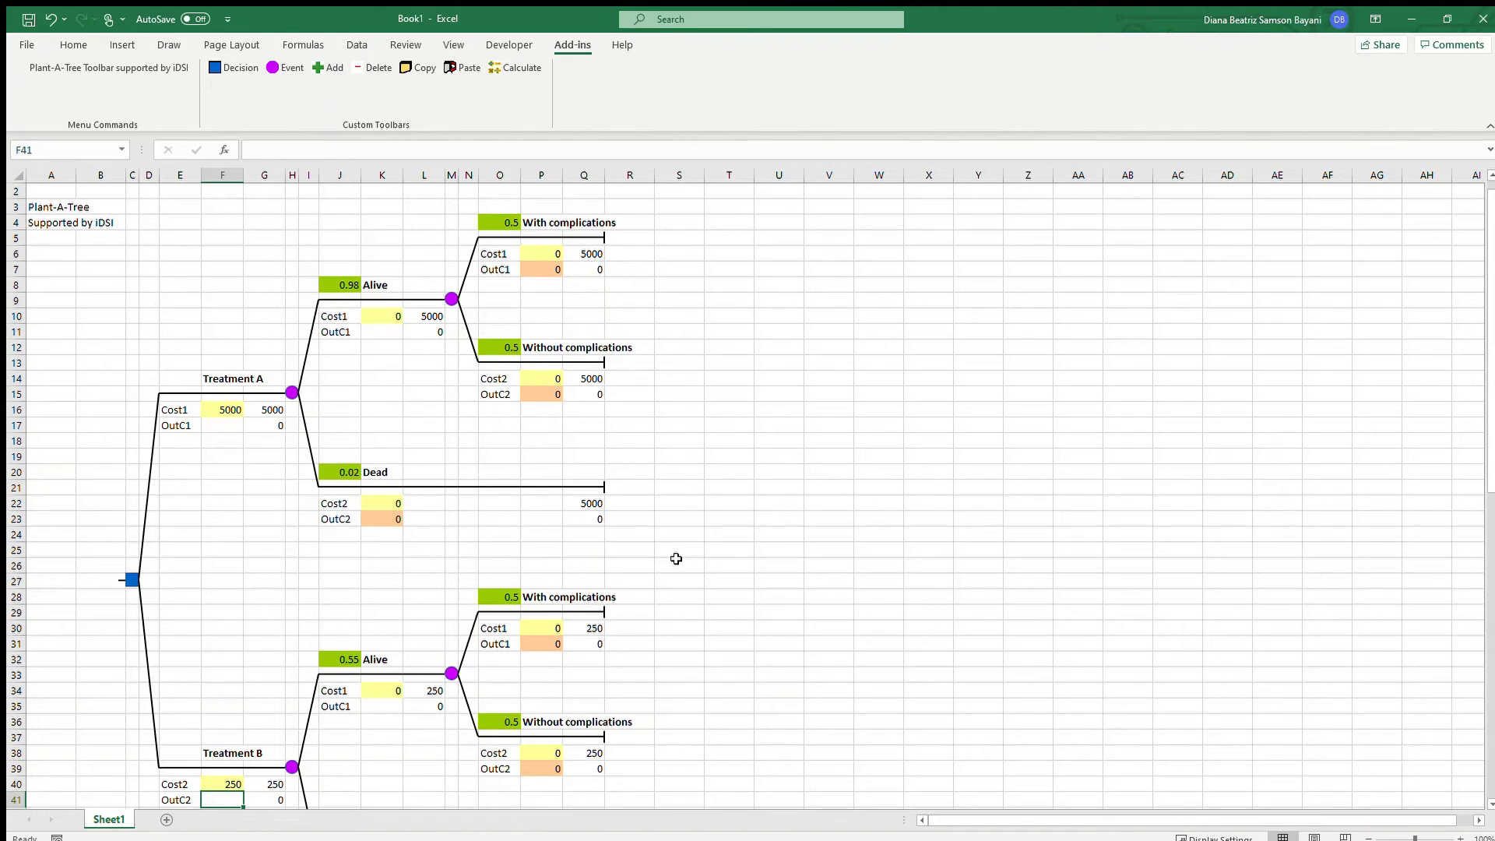
{"action": "left_click", "coordinate": [554, 251]}
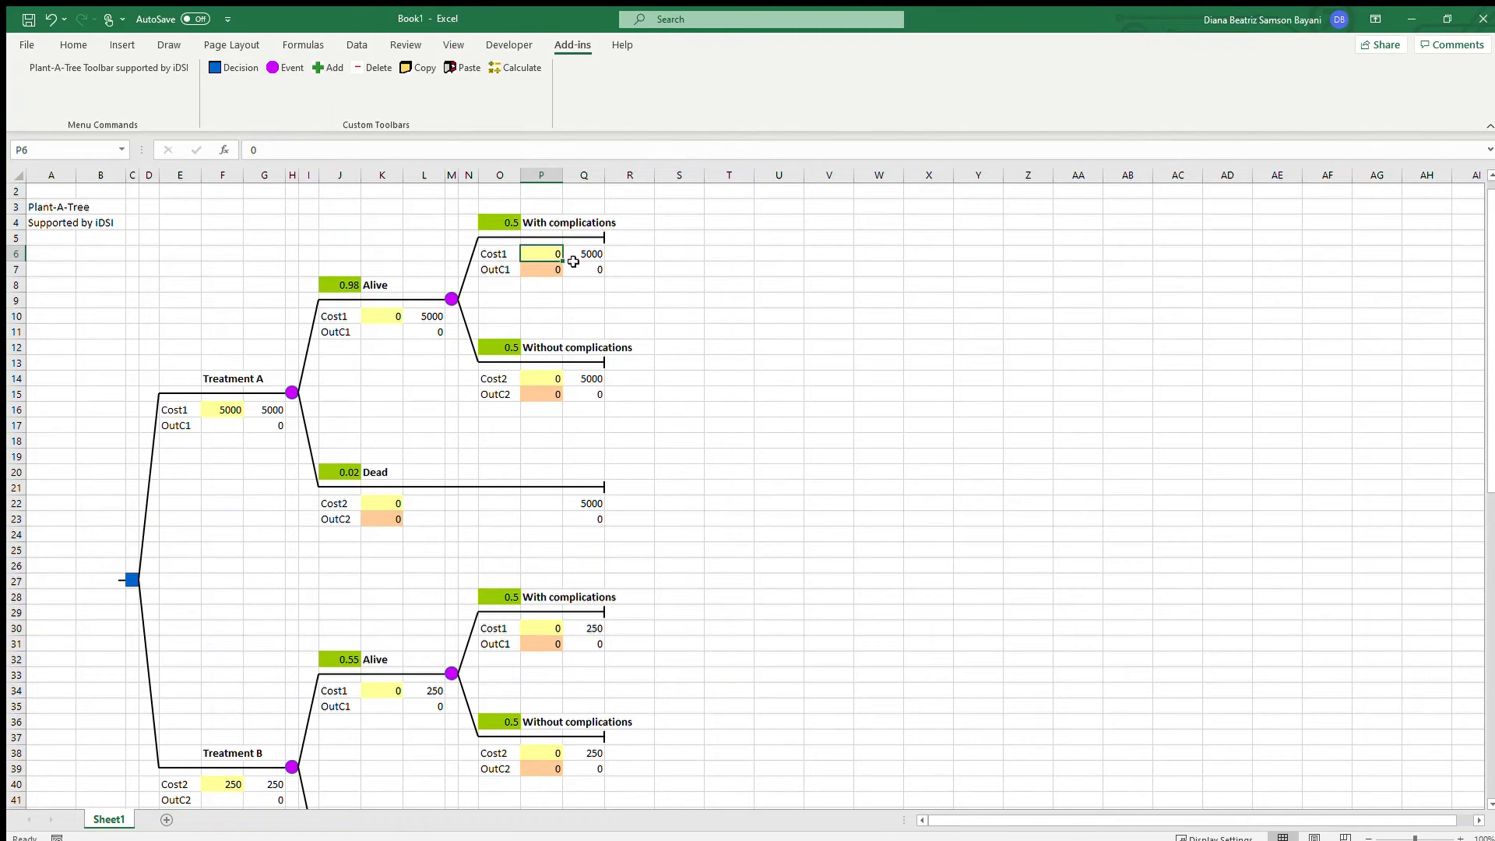
{"action": "type", "text": "500"}
{"action": "key", "text": "Return"}
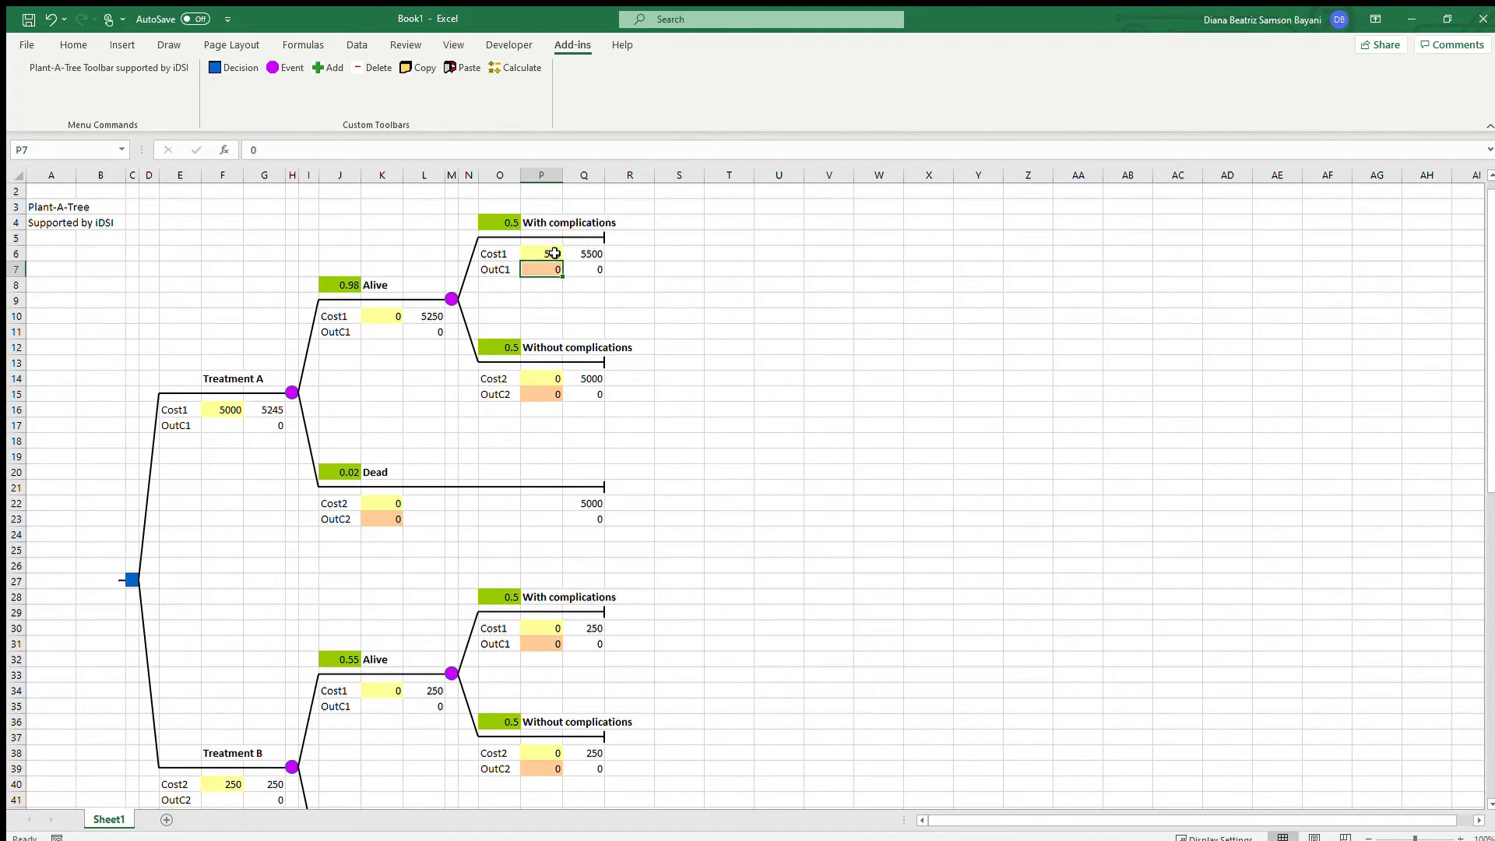
- Set the cost of Treatment B's "With complications" branch to 500
{"action": "left_click", "coordinate": [537, 628]}
{"action": "type", "text": "50"}
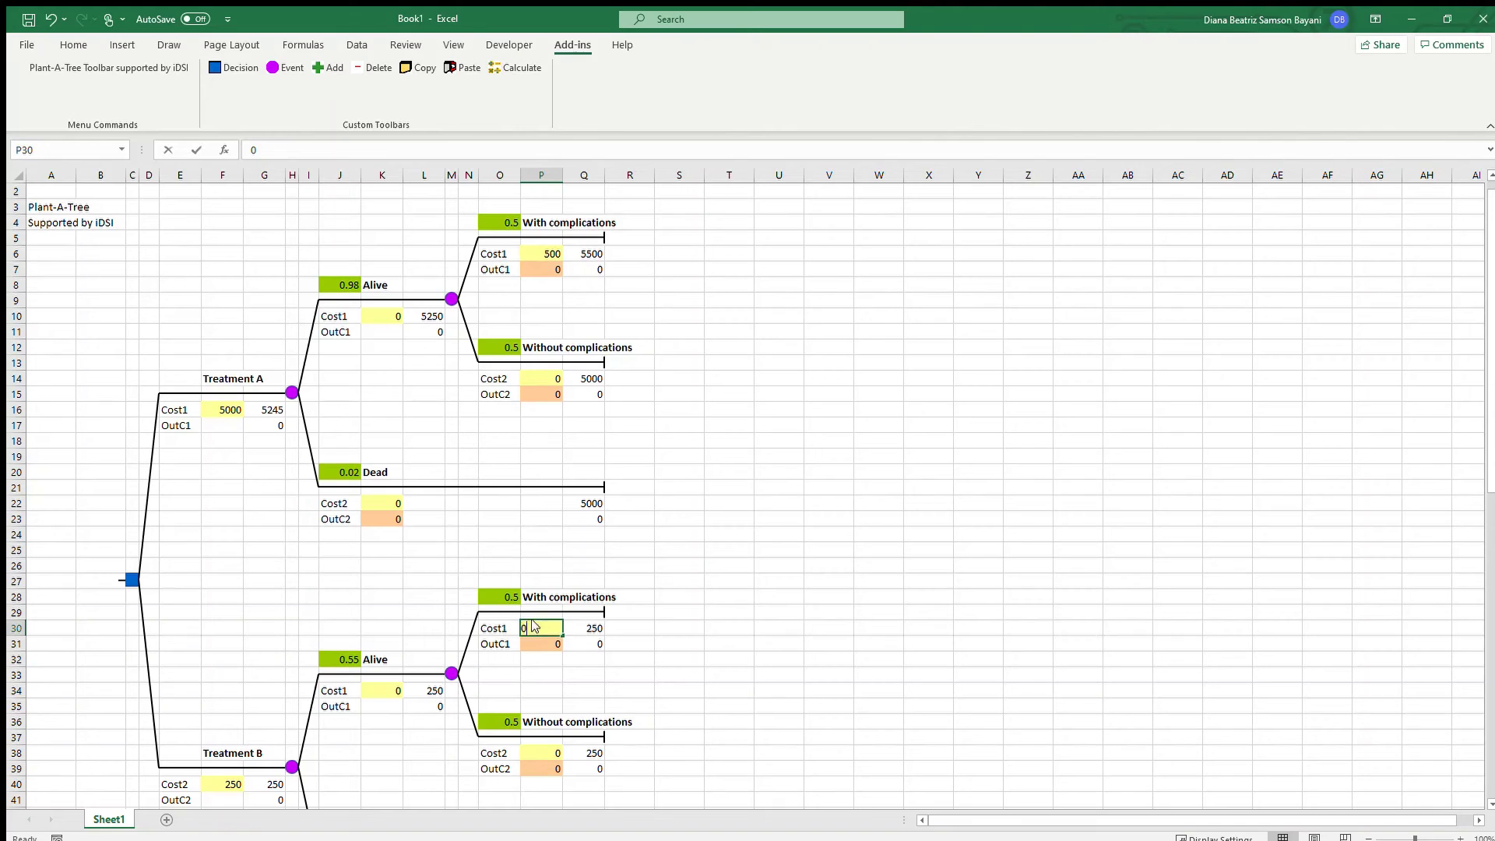
{"action": "type", "text": "0"}
{"action": "key", "text": "Return"}
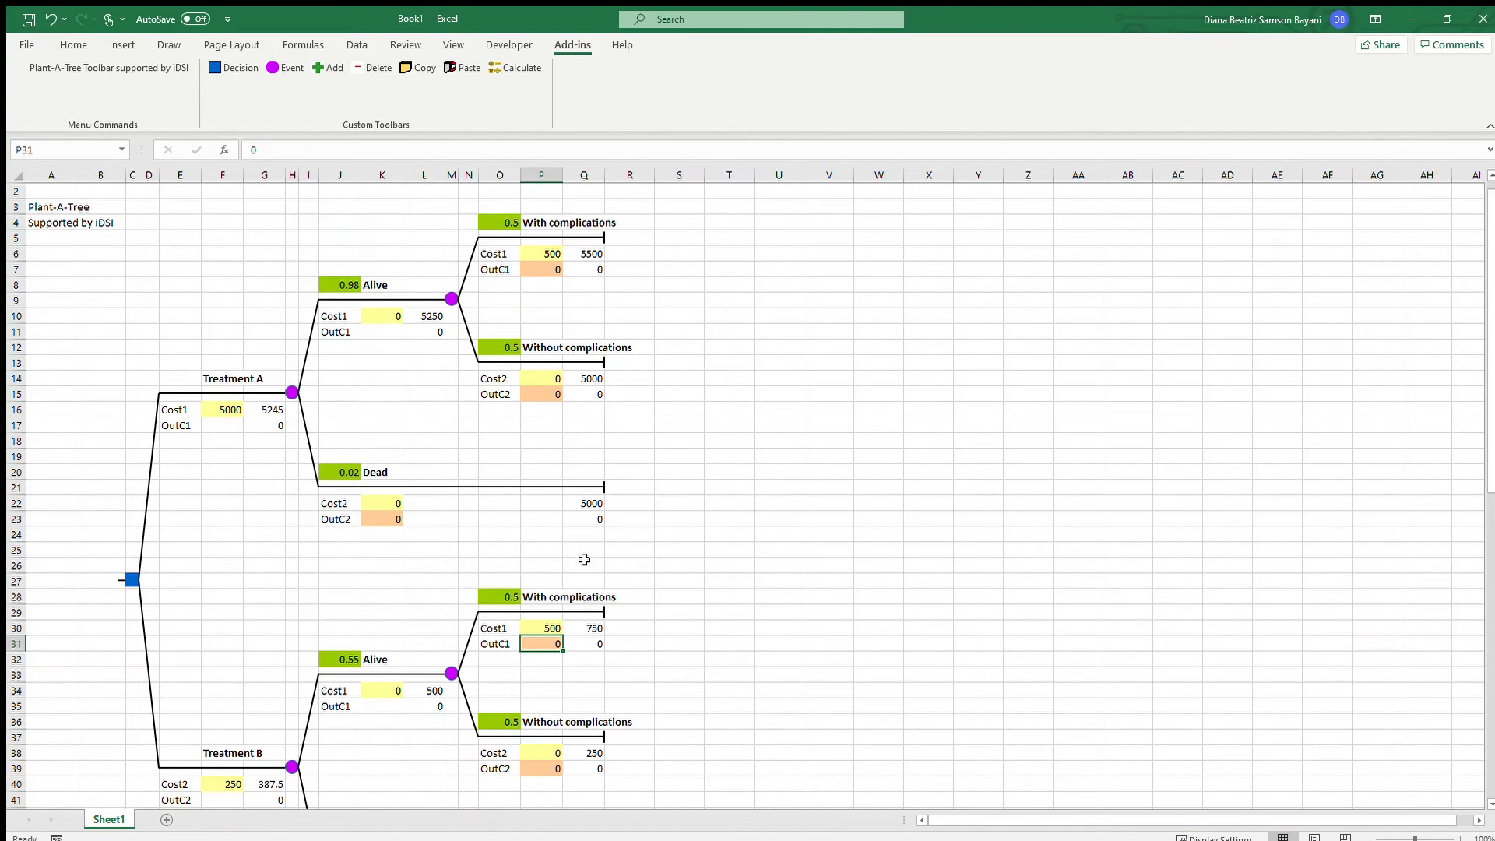
- Set Treatment A's "With complications" probability to 0.75 and calculate its "Without complications" probability as 1 minus that value
{"action": "left_click", "coordinate": [515, 221]}
{"action": "type", "text": "0.75"}
{"action": "key", "text": "Return"}
{"action": "left_click", "coordinate": [512, 348]}
{"action": "type", "text": "=1-"}
{"action": "left_click", "coordinate": [499, 222]}
{"action": "key", "text": "Return"}
- Set Treatment B's "With complications" probability to 0.2 and calculate its "Without complications" probability as 1 minus that value
{"action": "scroll", "coordinate": [693, 616], "scroll_direction": "down", "scroll_amount": 1}
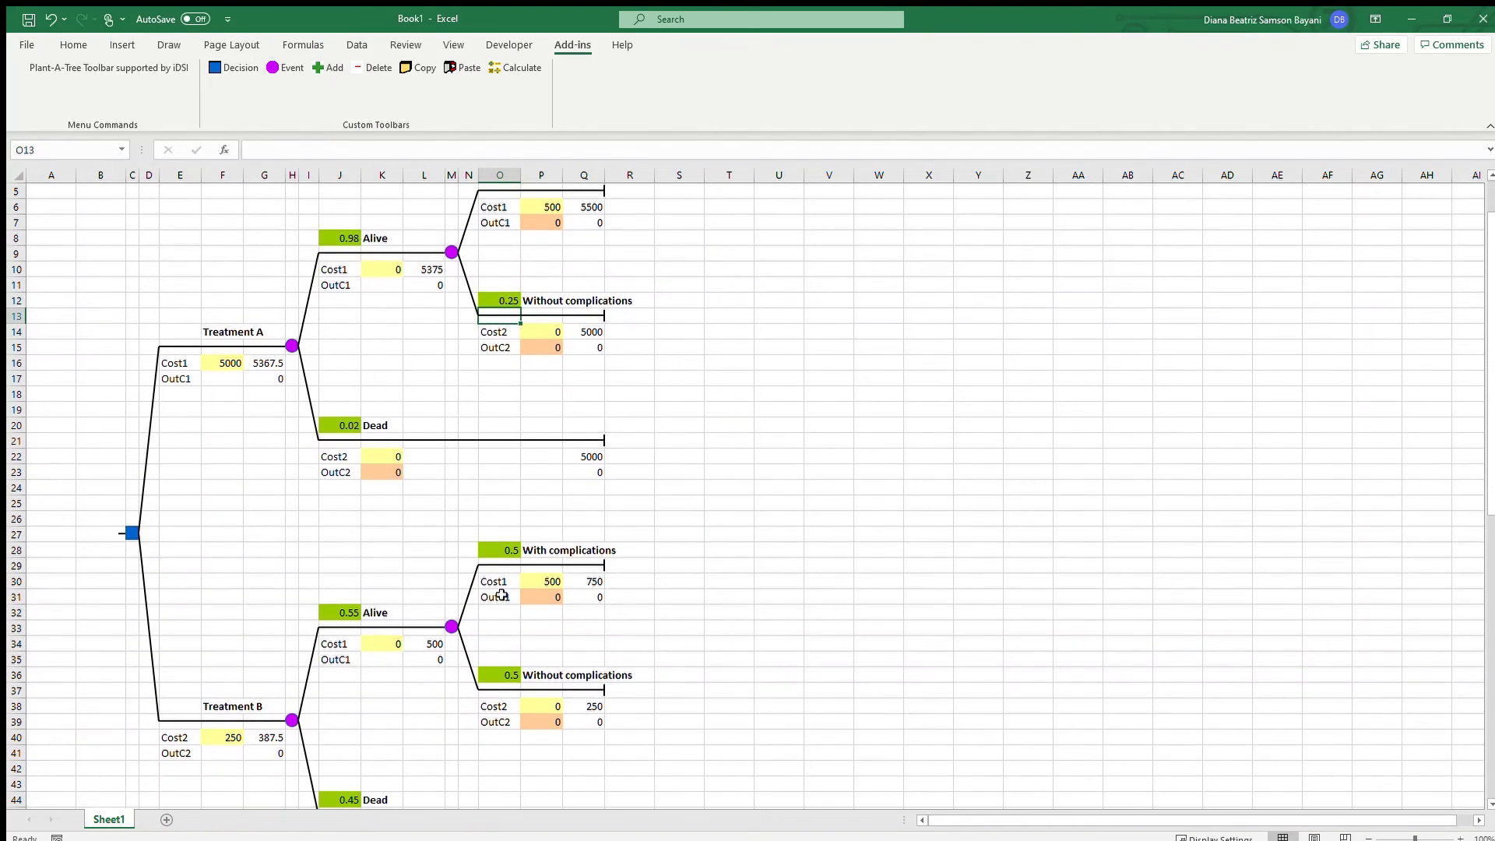
{"action": "left_click", "coordinate": [516, 547]}
{"action": "type", "text": "0.2"}
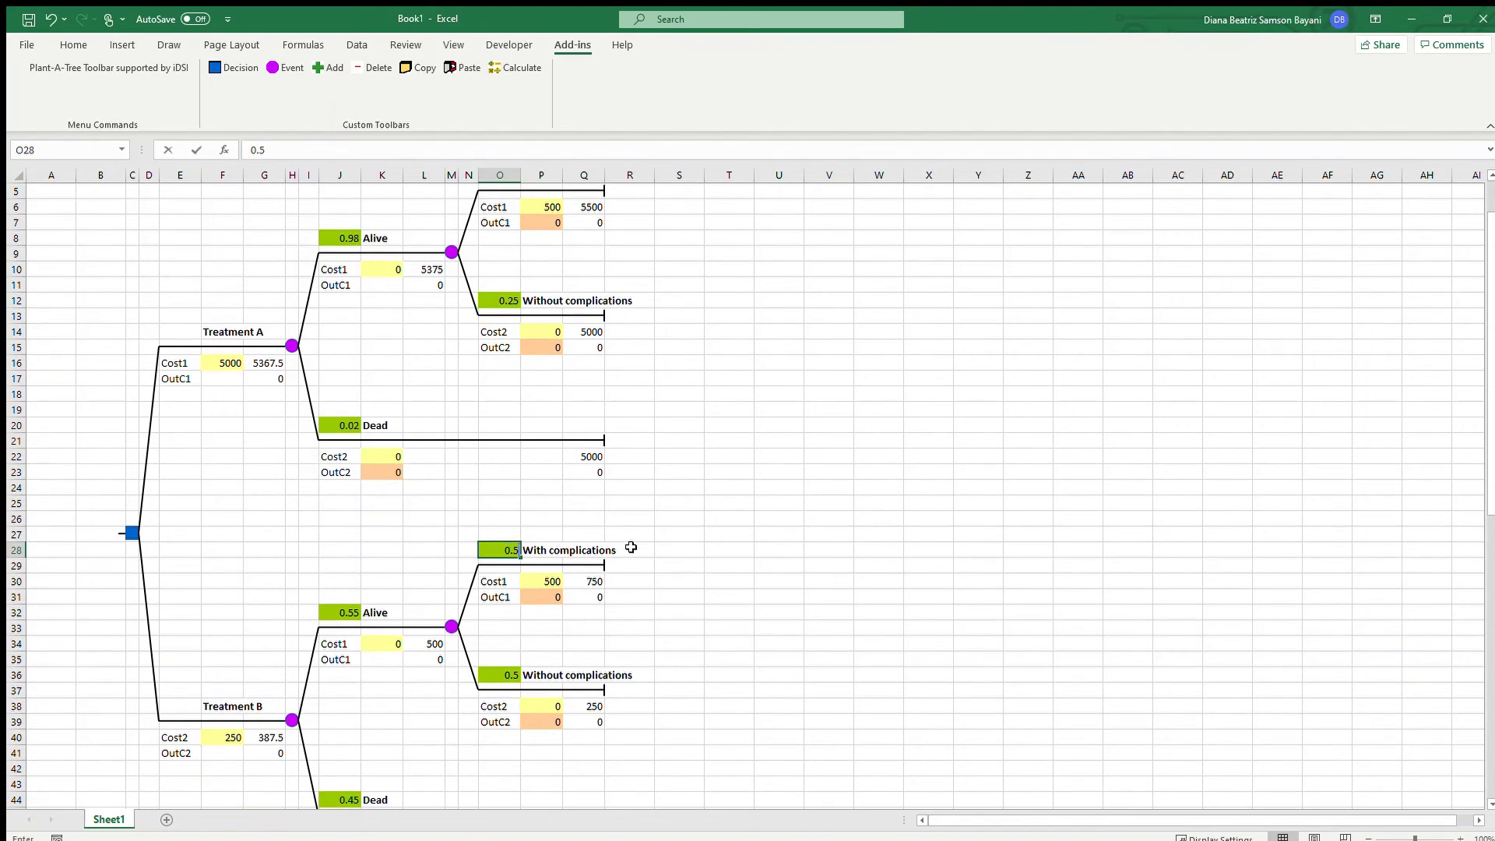
{"action": "key", "text": "Return"}
{"action": "left_click", "coordinate": [510, 673]}
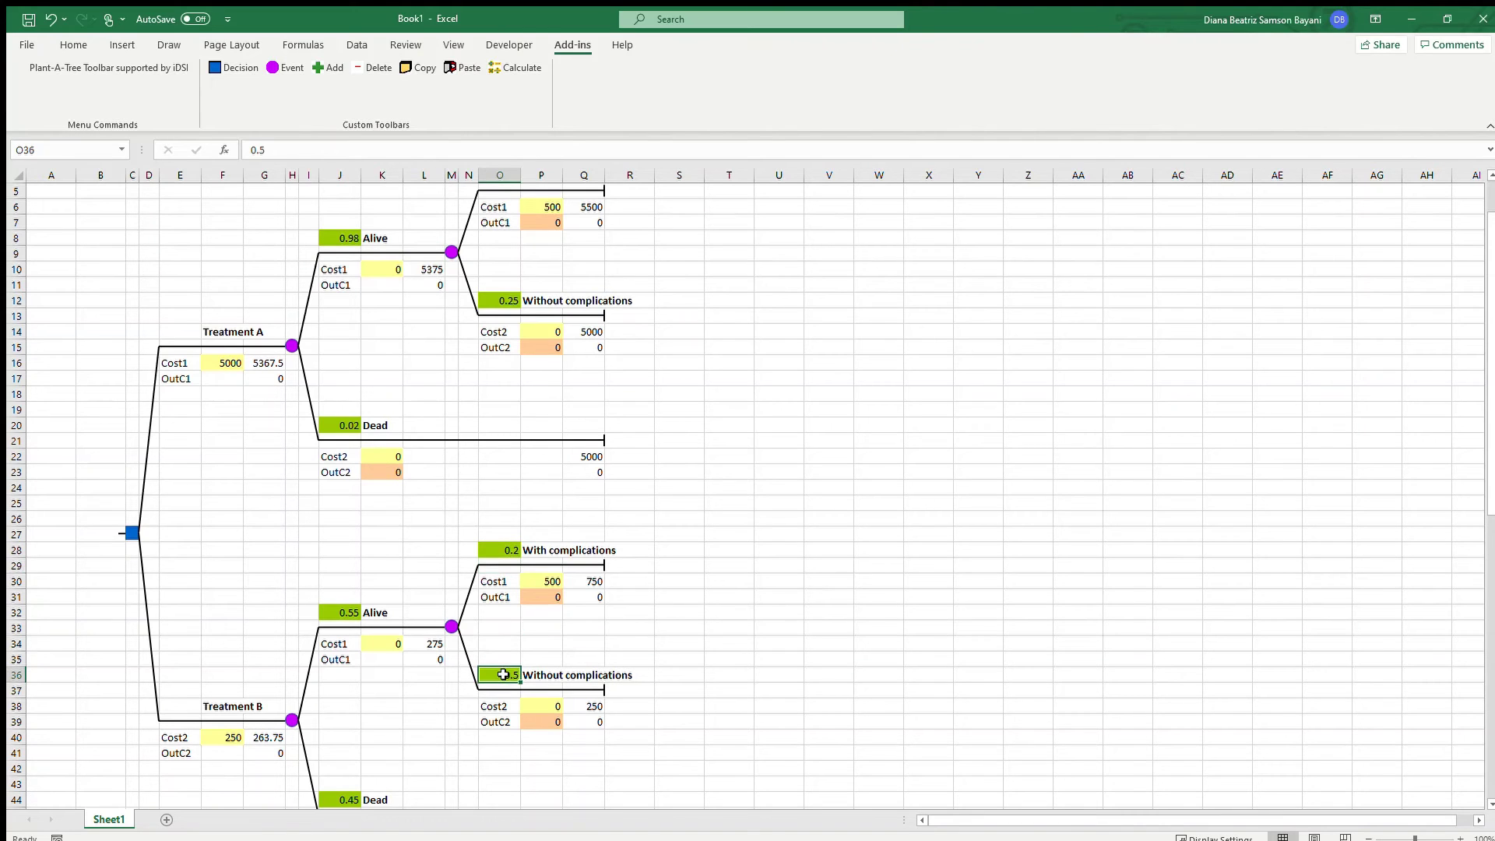
{"action": "type", "text": "=1-"}
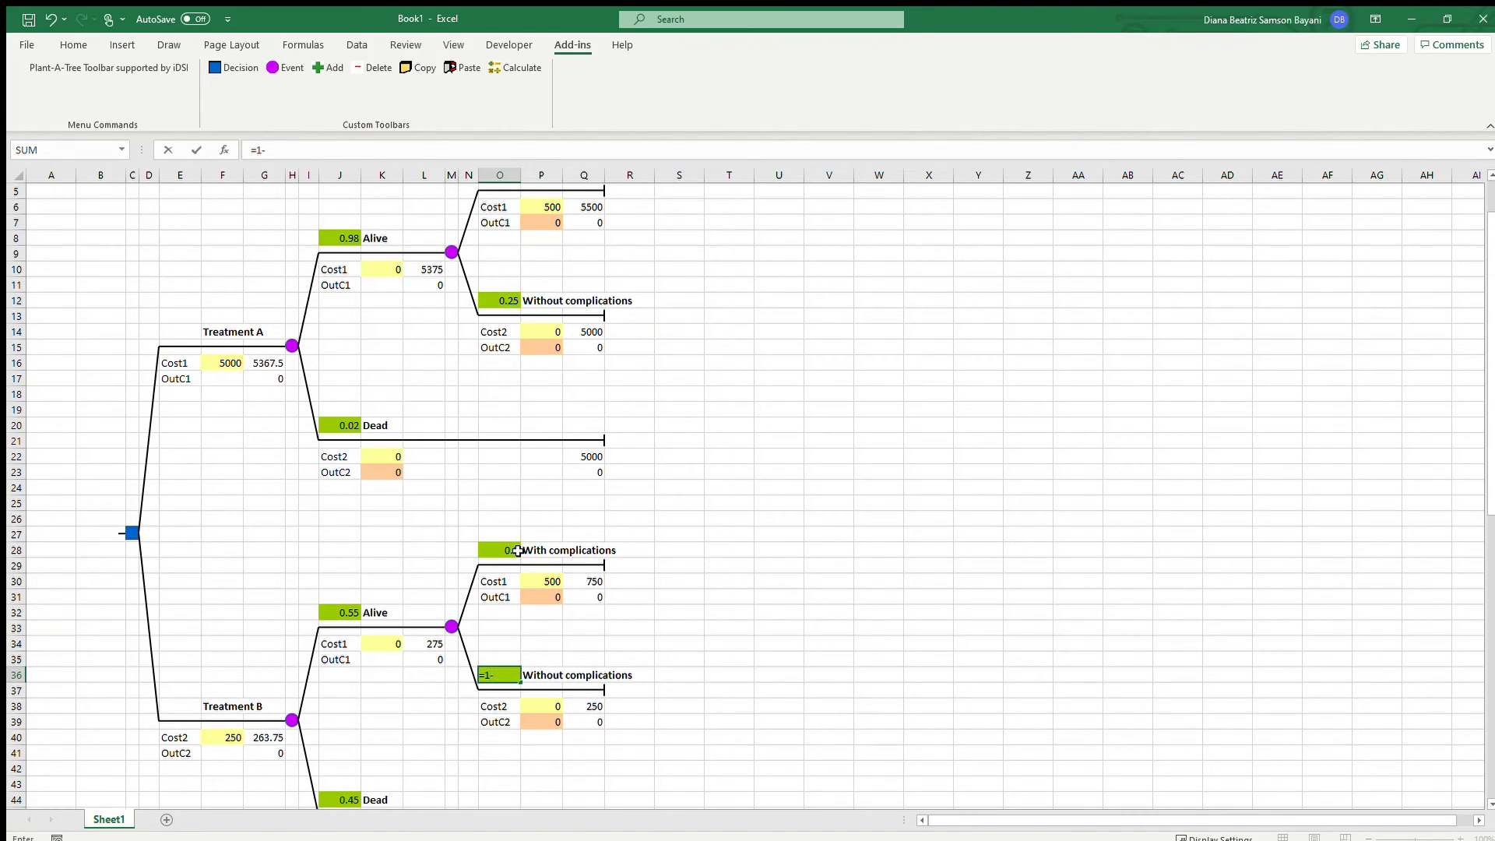
{"action": "left_click", "coordinate": [518, 551]}
{"action": "key", "text": "Return"}
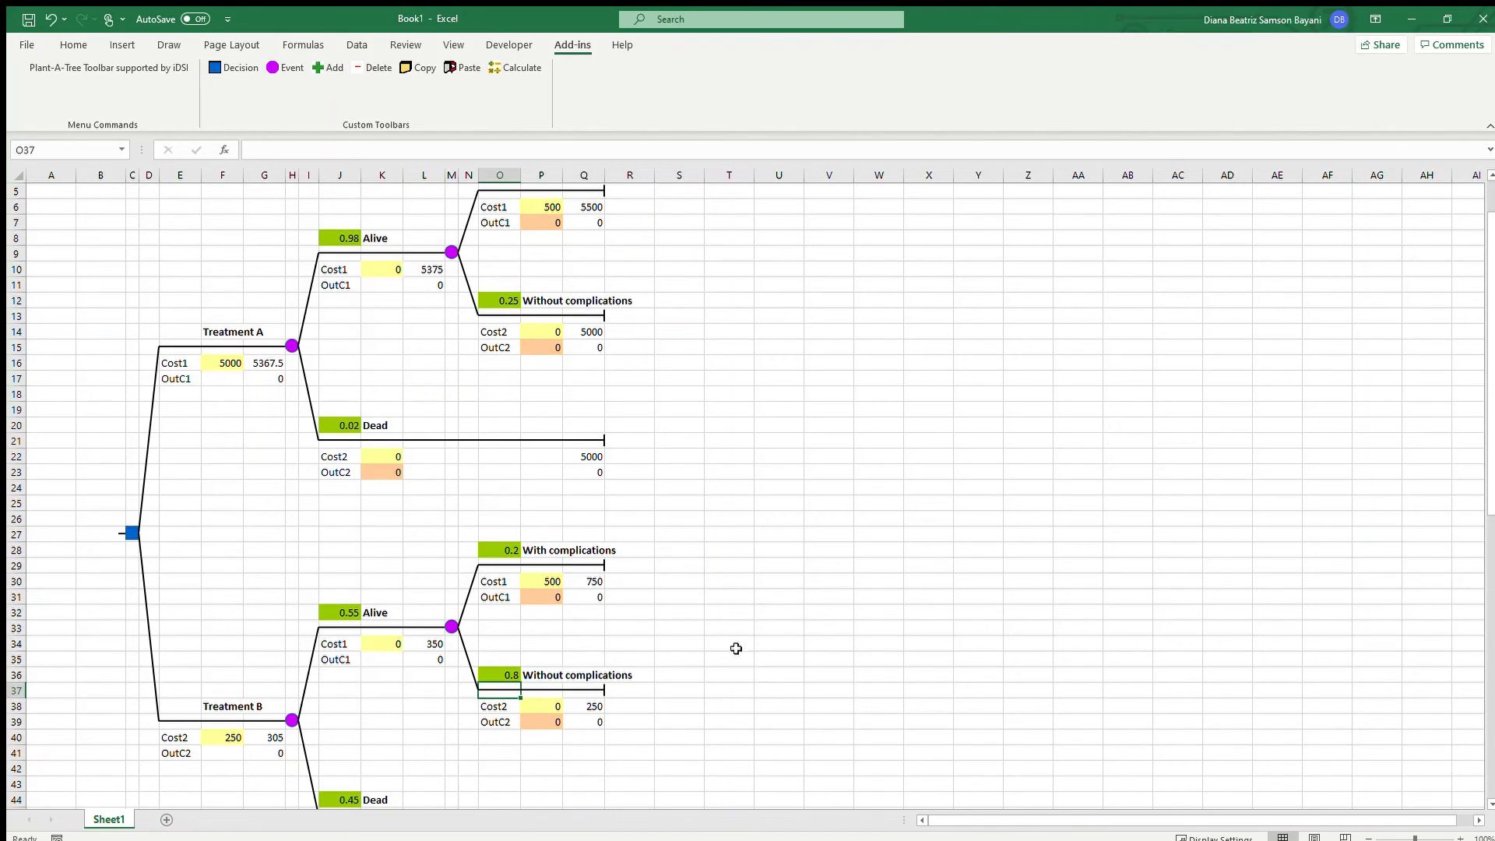
- Set Treatment A's outcome values to 0.6 with complications and 0.85 without complications
{"action": "scroll", "coordinate": [716, 549], "scroll_direction": "up", "scroll_amount": 1}
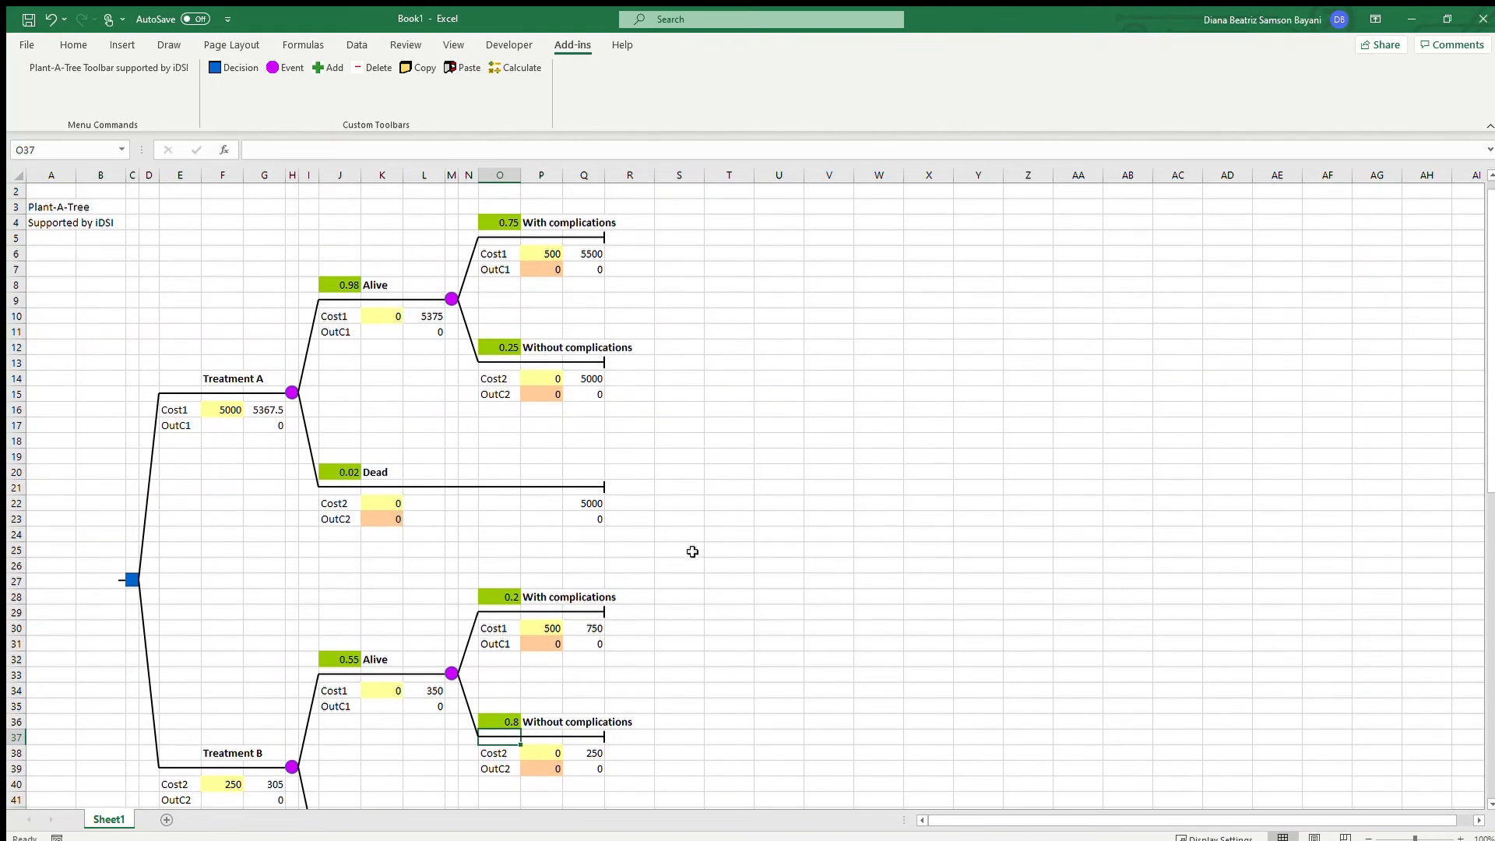
{"action": "left_click", "coordinate": [553, 265]}
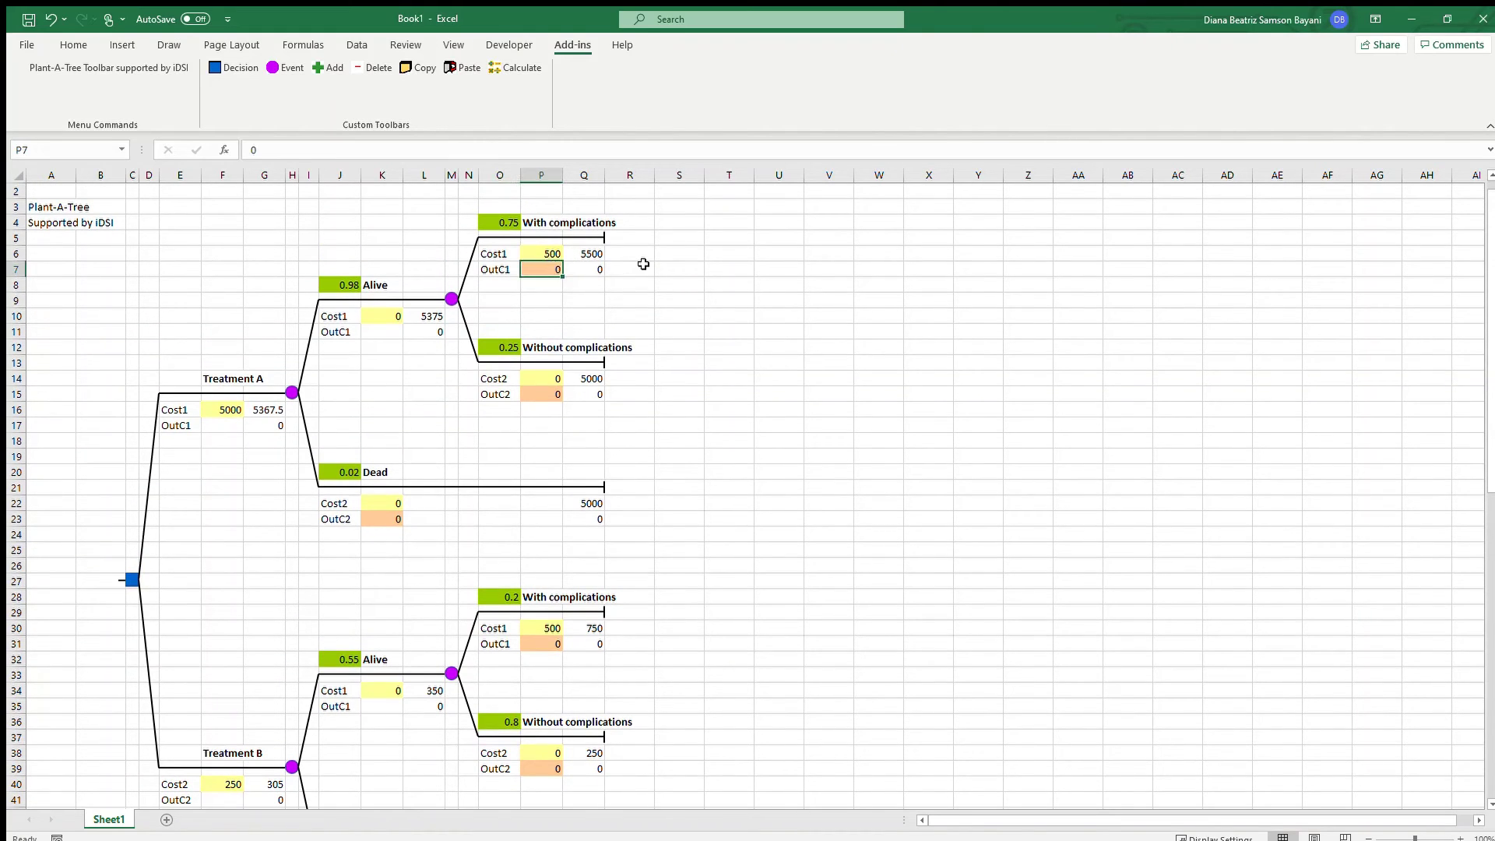
{"action": "type", "text": "0.6"}
{"action": "key", "text": "Return"}
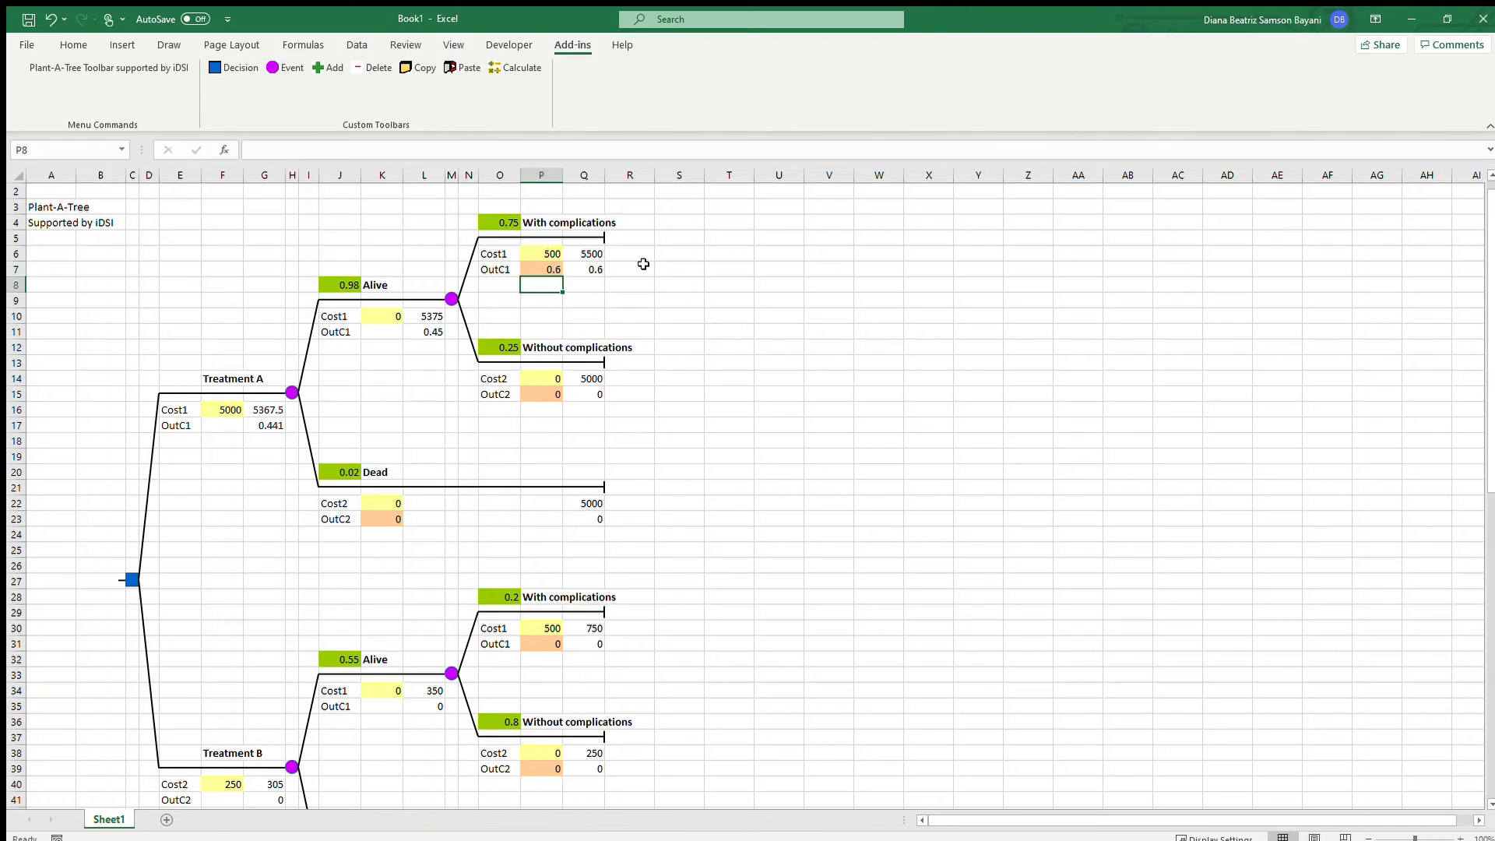
{"action": "left_click", "coordinate": [557, 395]}
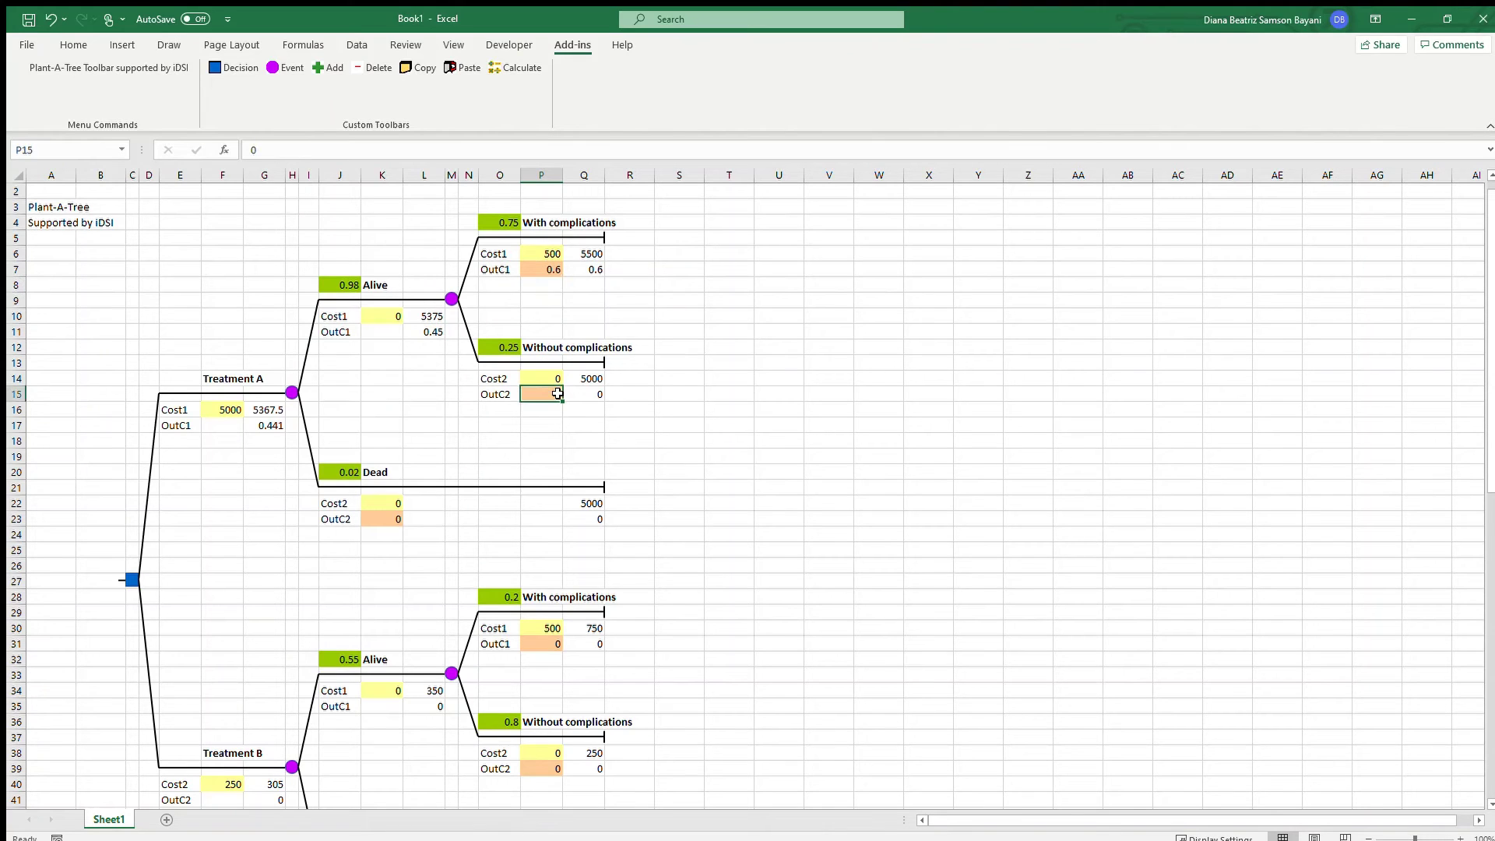
{"action": "type", "text": ".85"}
{"action": "key", "text": "Return"}
- Set Treatment B's outcome values to 0.6 with complications and 0.85 without complications
{"action": "left_click", "coordinate": [555, 644]}
{"action": "type", "text": ".6"}
{"action": "key", "text": "Return"}
{"action": "left_click", "coordinate": [546, 767]}
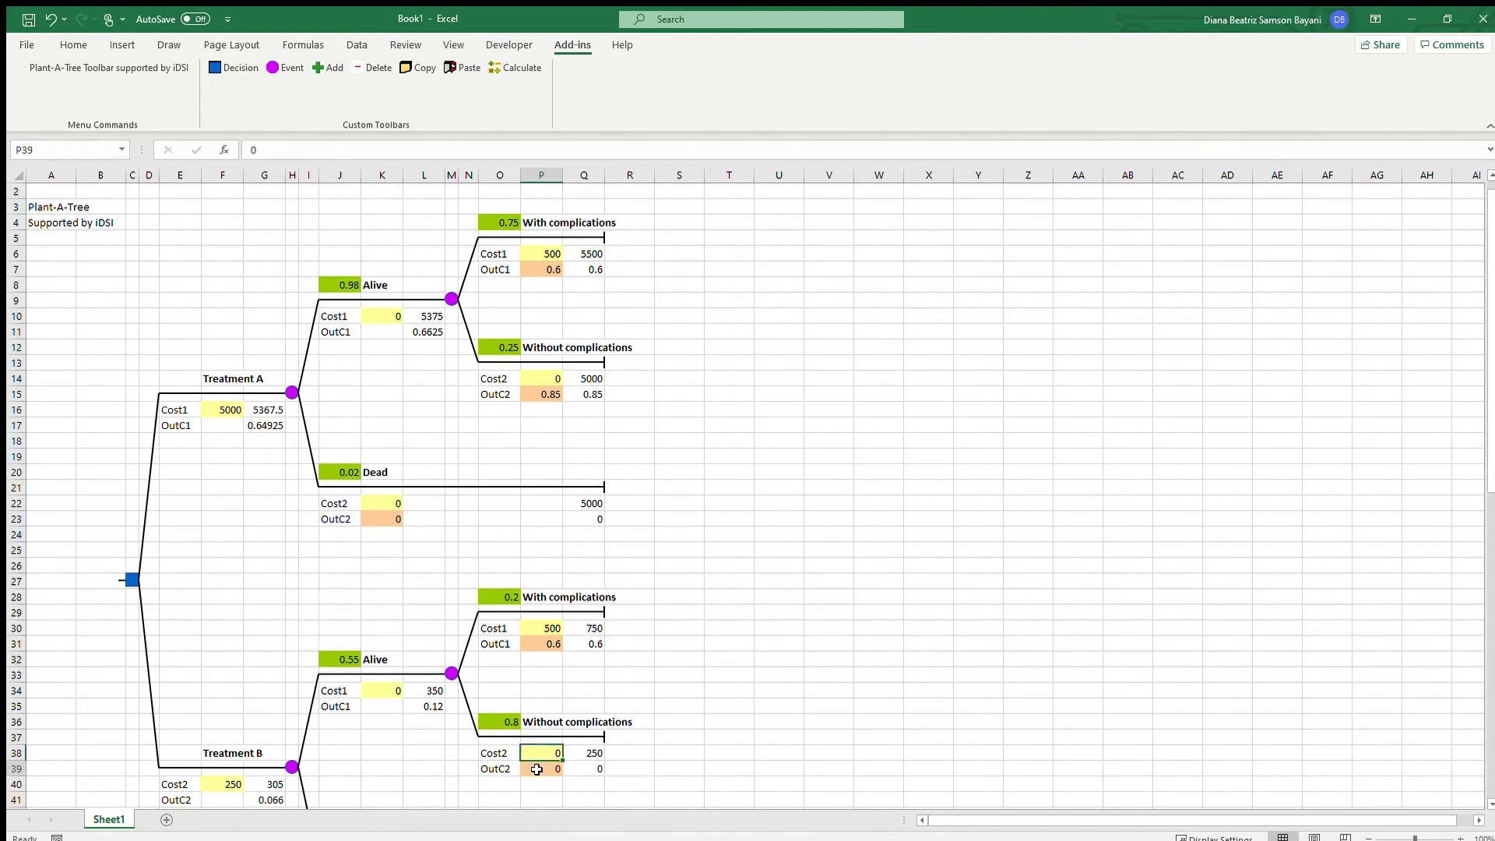
{"action": "type", "text": ".85"}
{"action": "key", "text": "Return"}
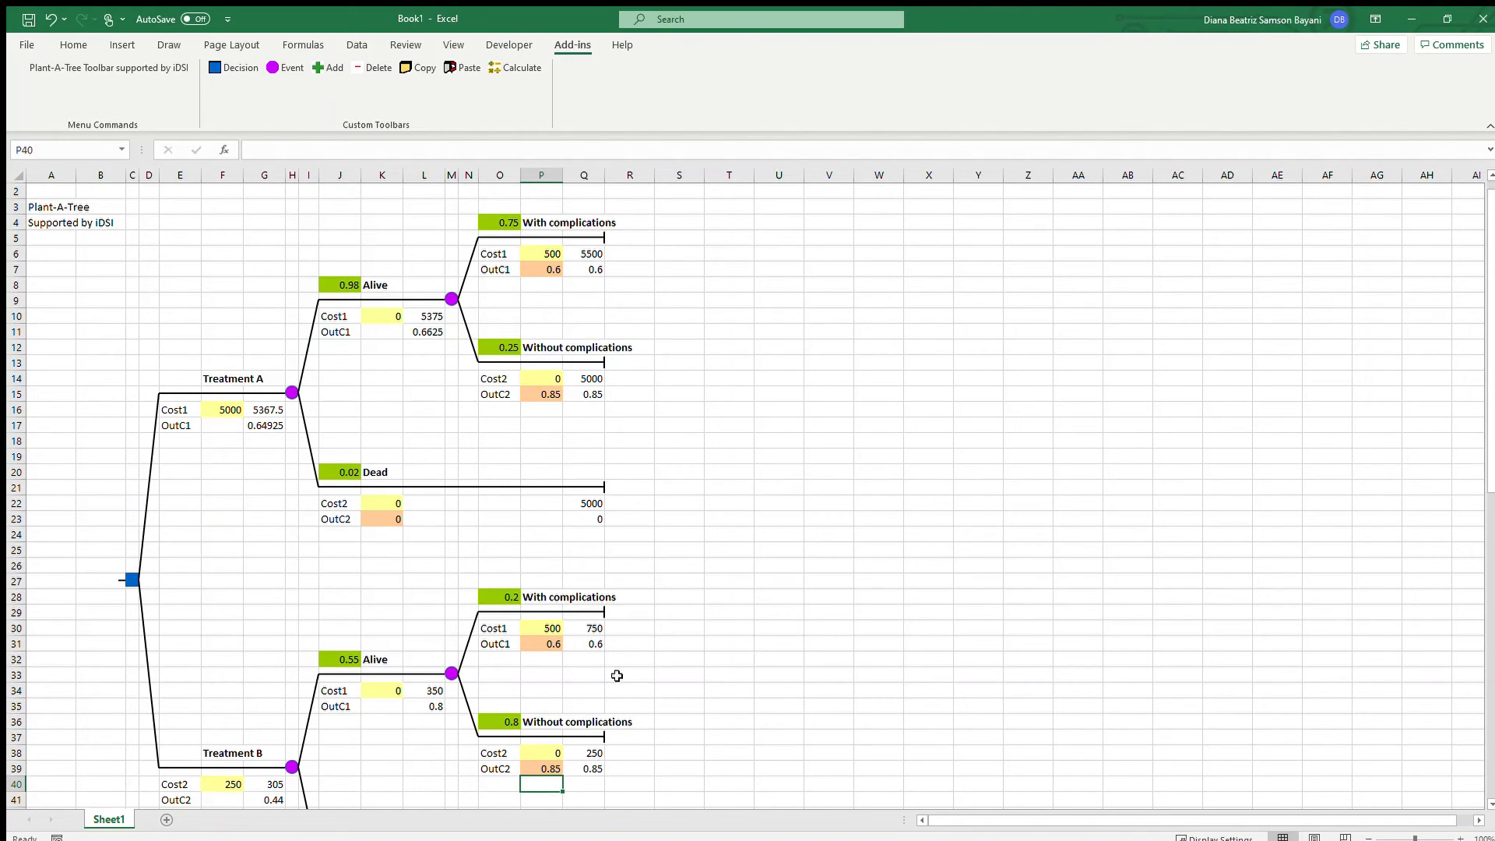
- Examine the formula behind the expected cost at Treatment A's Alive node
{"action": "left_click", "coordinate": [549, 754]}
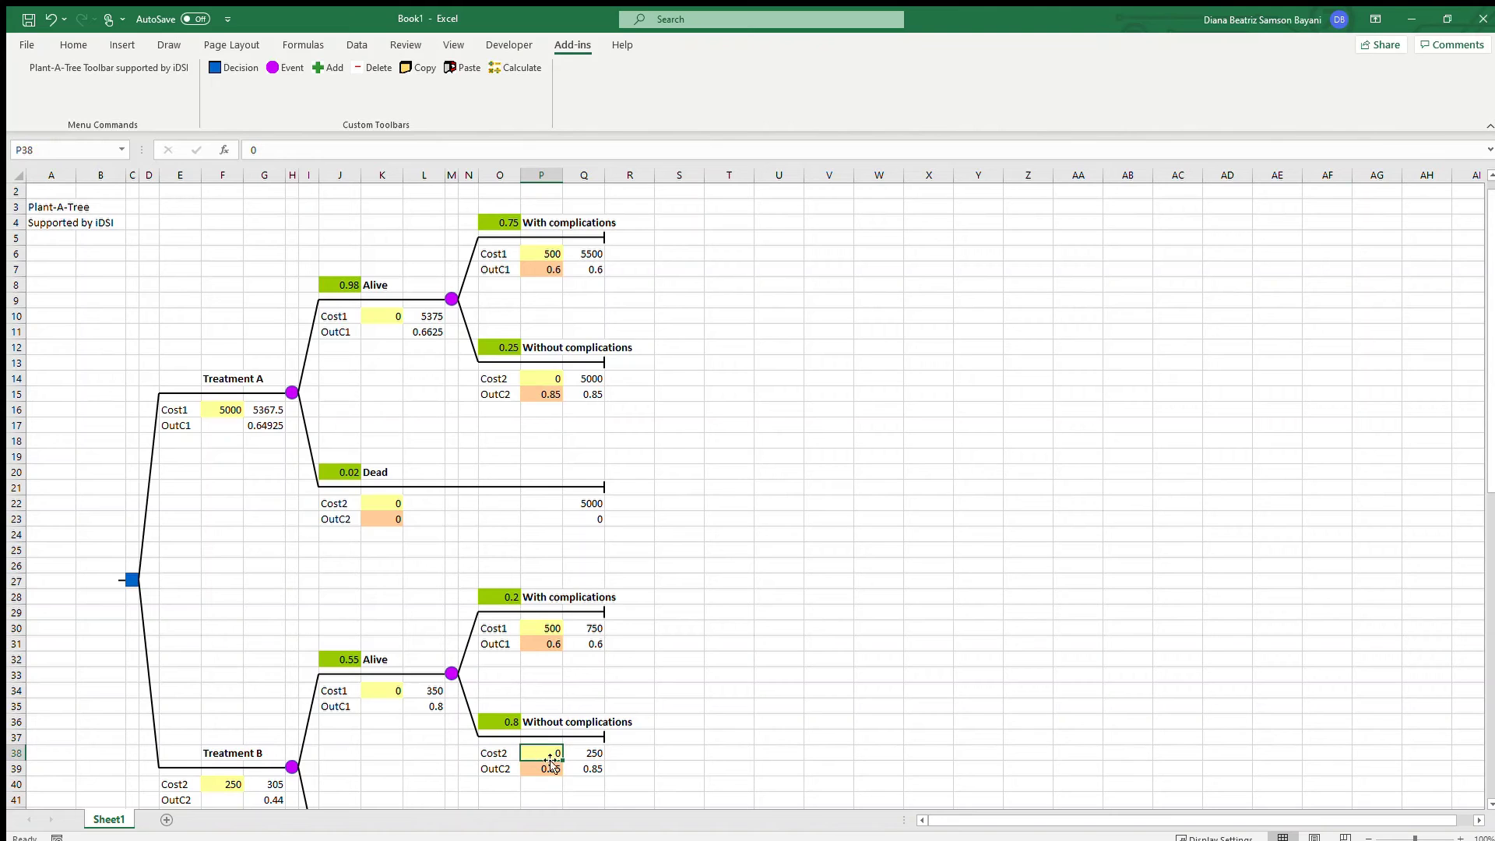
{"action": "scroll", "coordinate": [593, 755], "scroll_direction": "down", "scroll_amount": 1}
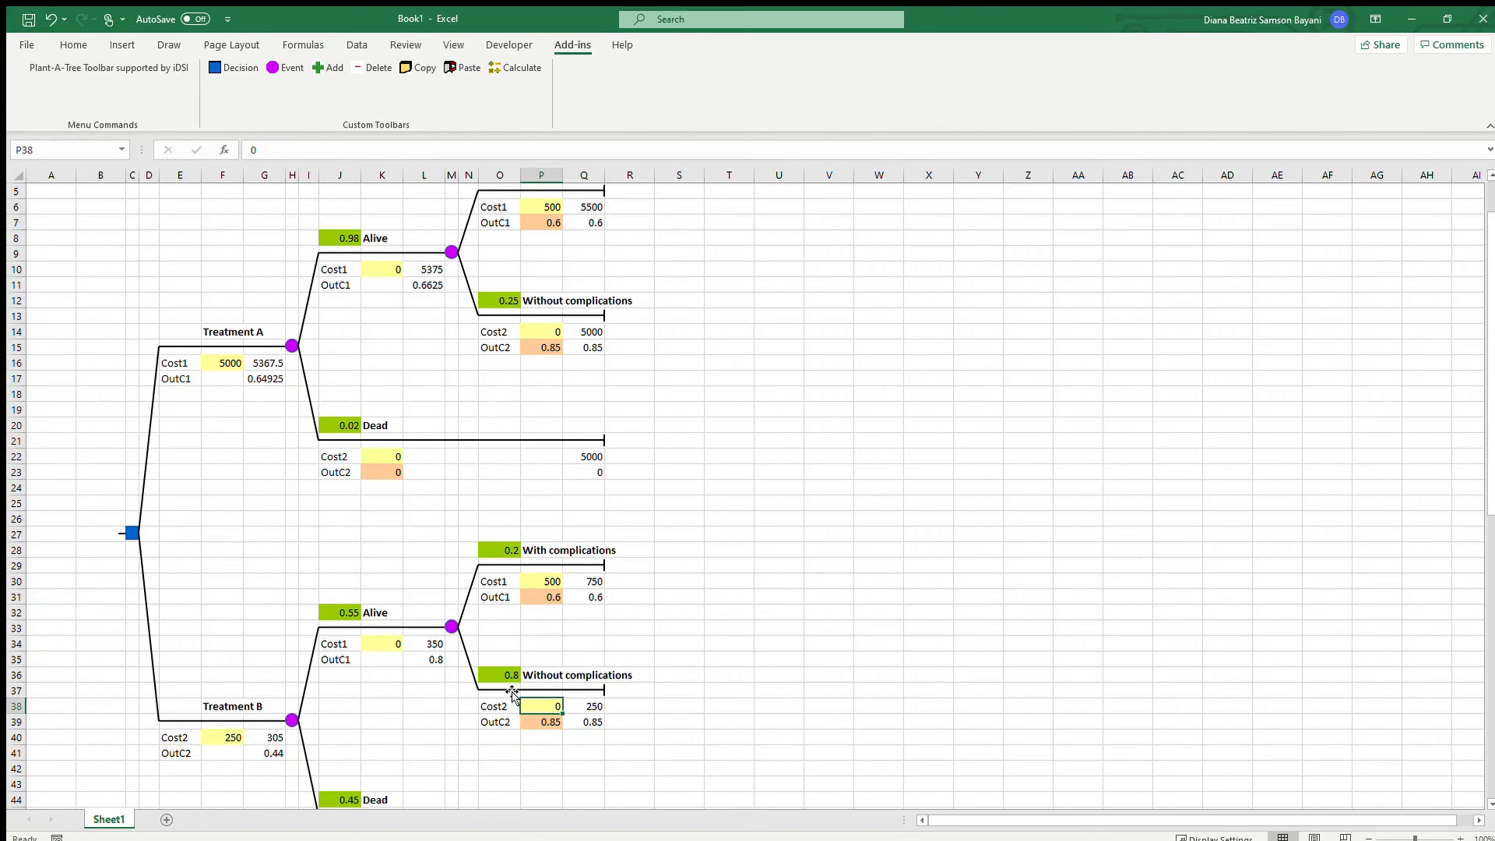
{"action": "scroll", "coordinate": [389, 436], "scroll_direction": "up", "scroll_amount": 1}
{"action": "left_click", "coordinate": [428, 316]}
{"action": "left_click", "coordinate": [413, 148]}
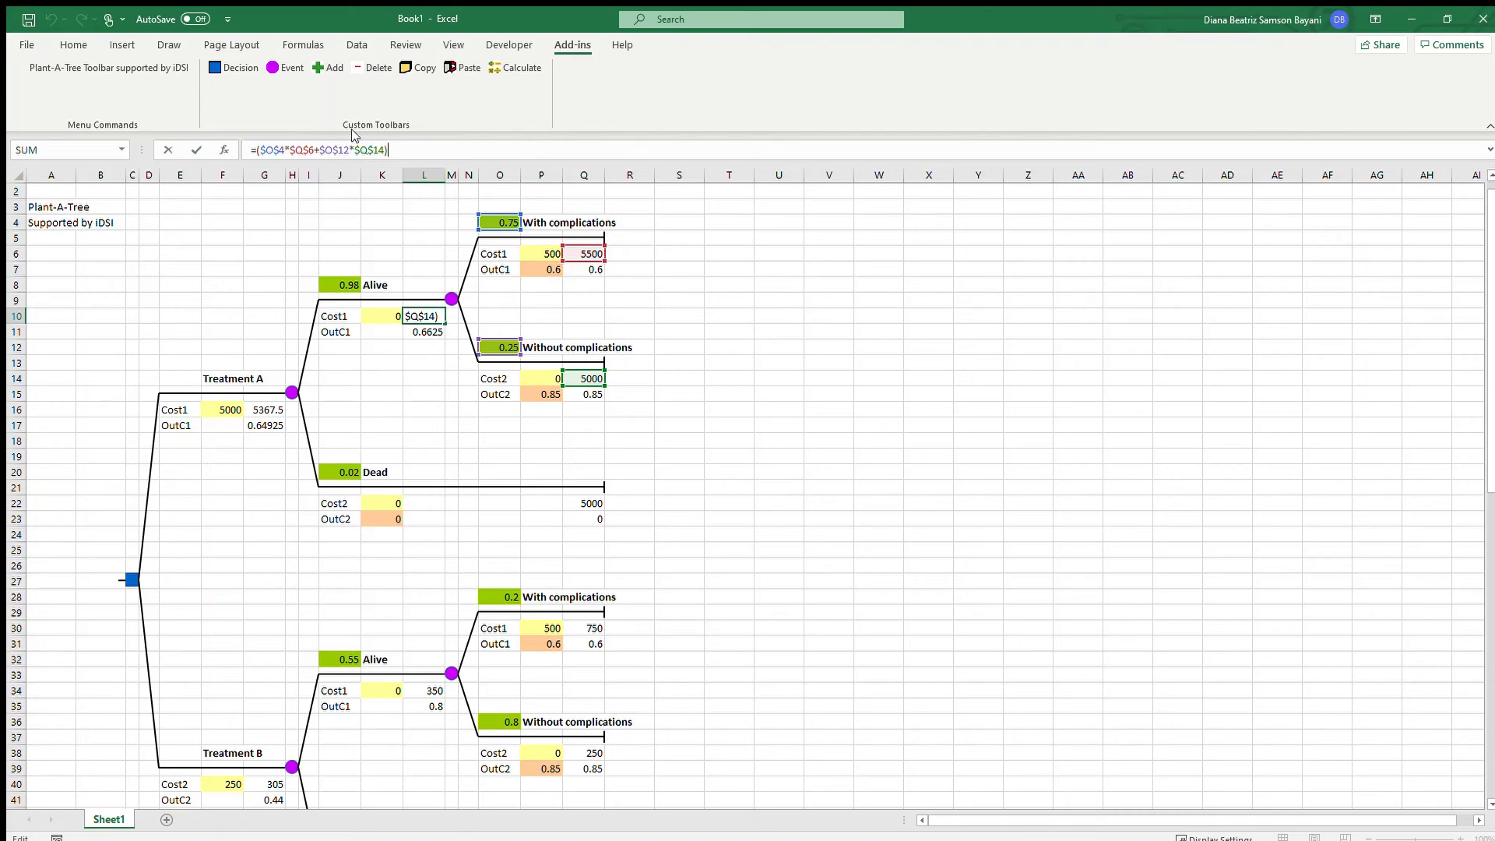
{"action": "left_click", "coordinate": [393, 388]}
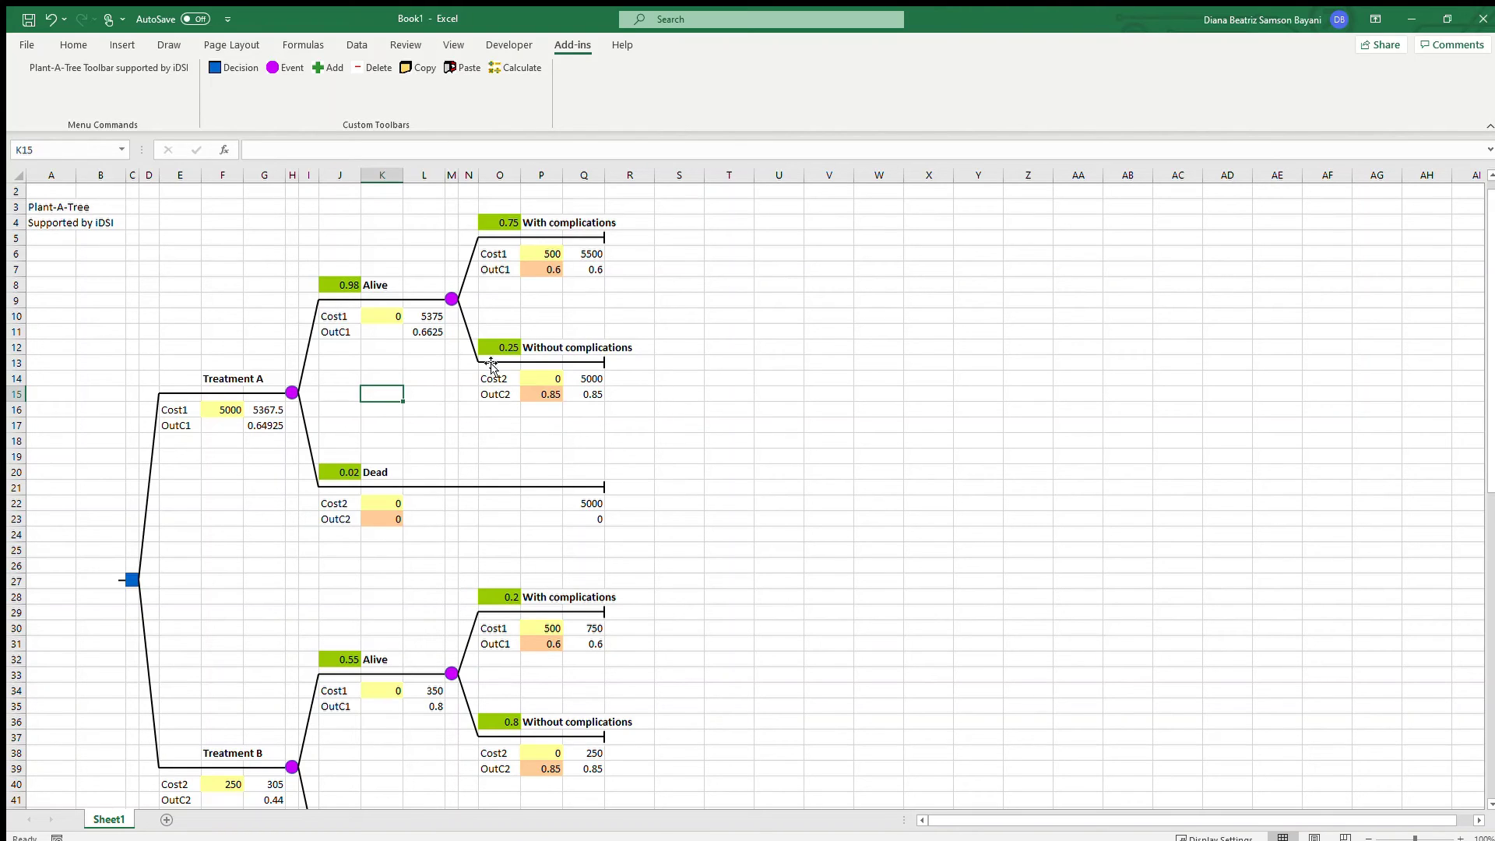
- Add a third branch to the event node after Treatment A's Alive branch and name the three branches Mild, Moderate and Severe
{"action": "left_click", "coordinate": [468, 297]}
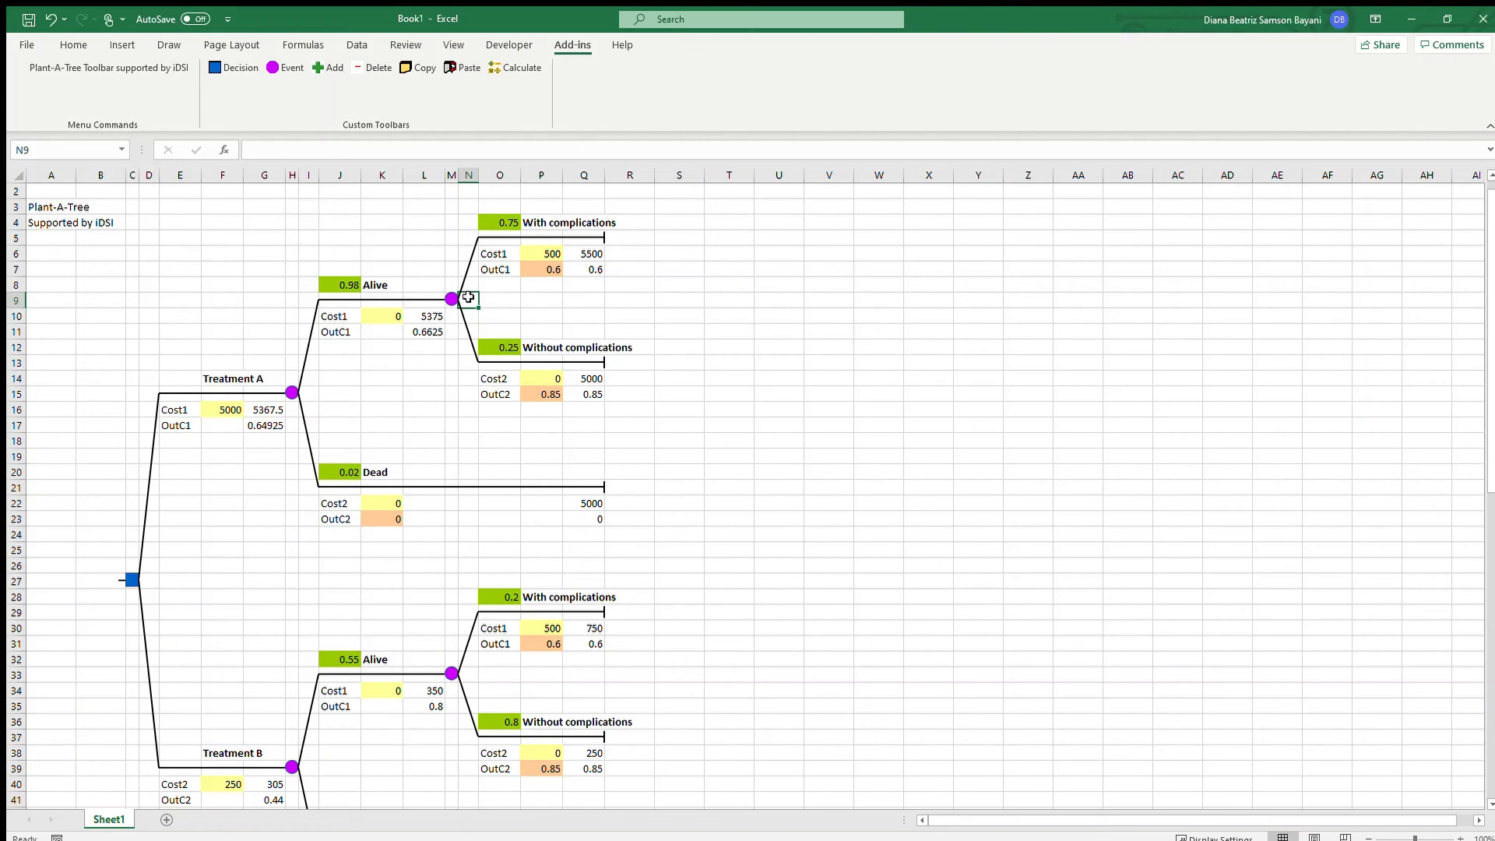
{"action": "left_click", "coordinate": [334, 69]}
{"action": "left_click", "coordinate": [556, 224]}
{"action": "type", "text": "Mild"}
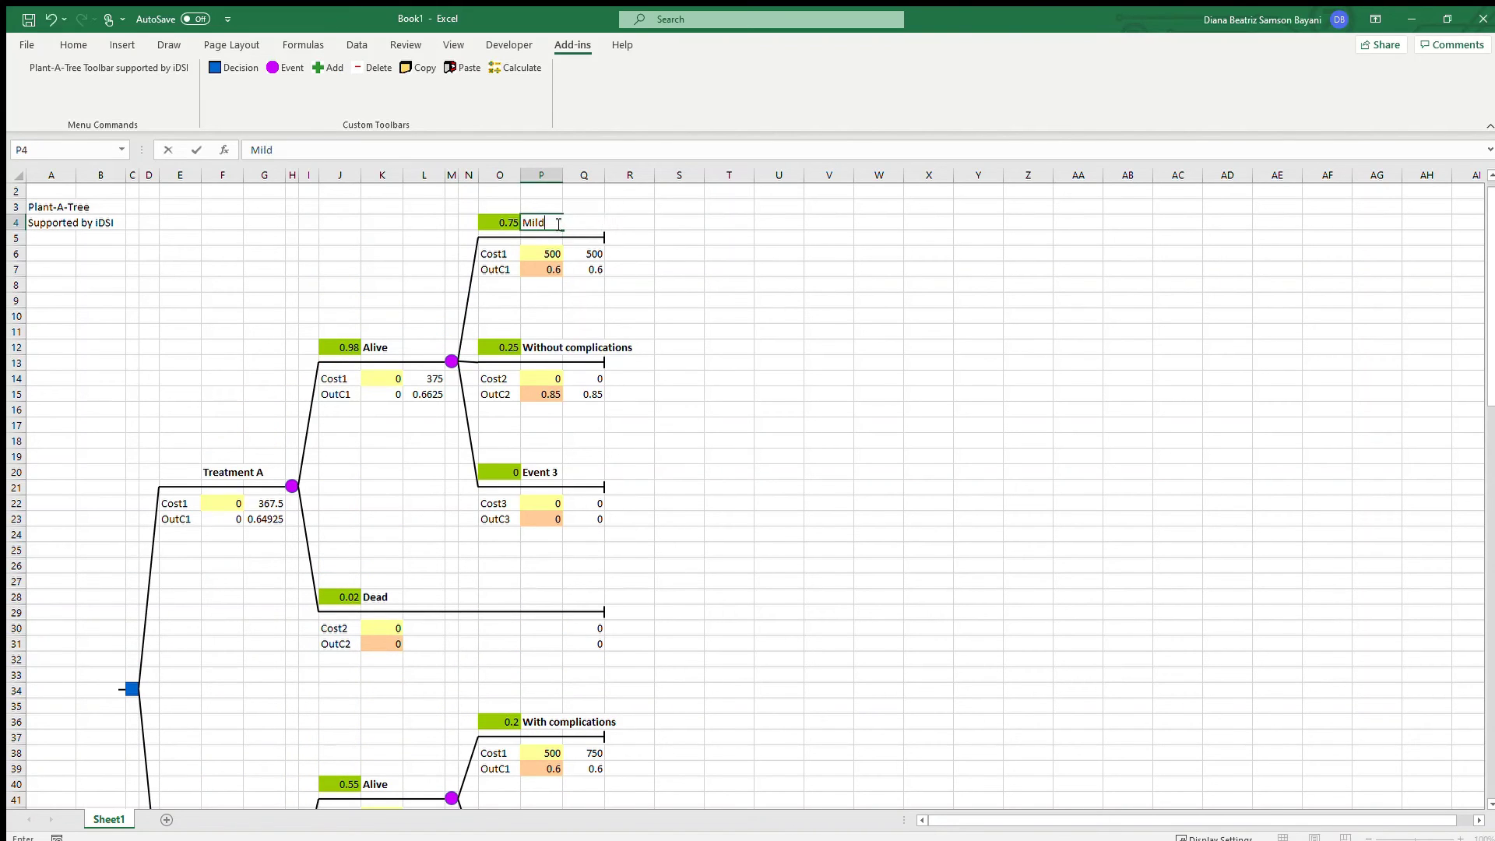
{"action": "left_click", "coordinate": [550, 352]}
{"action": "type", "text": "Moderate"}
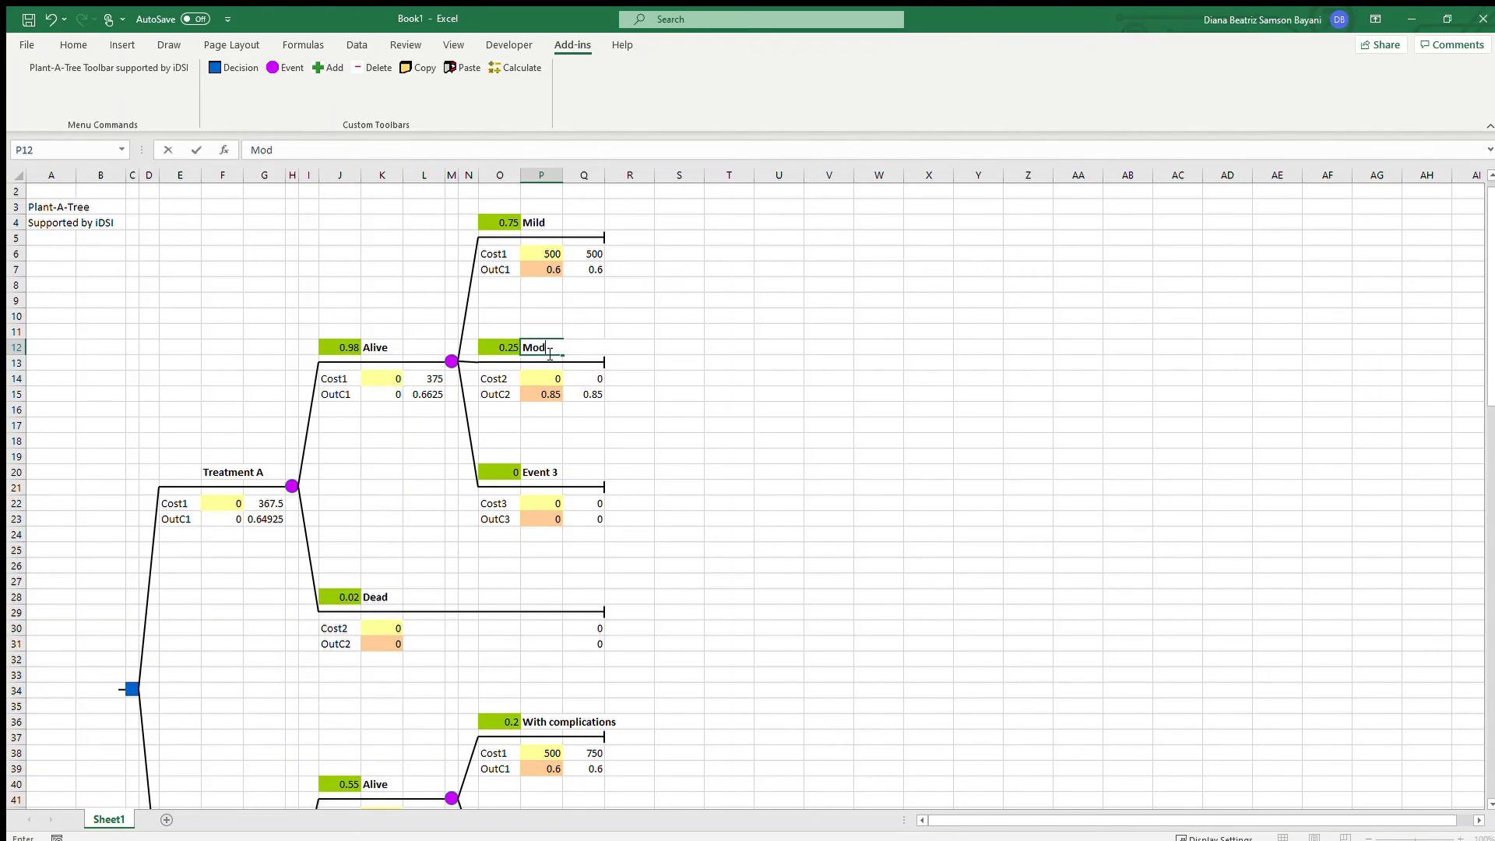
{"action": "left_click", "coordinate": [553, 470]}
{"action": "type", "text": "Severe"}
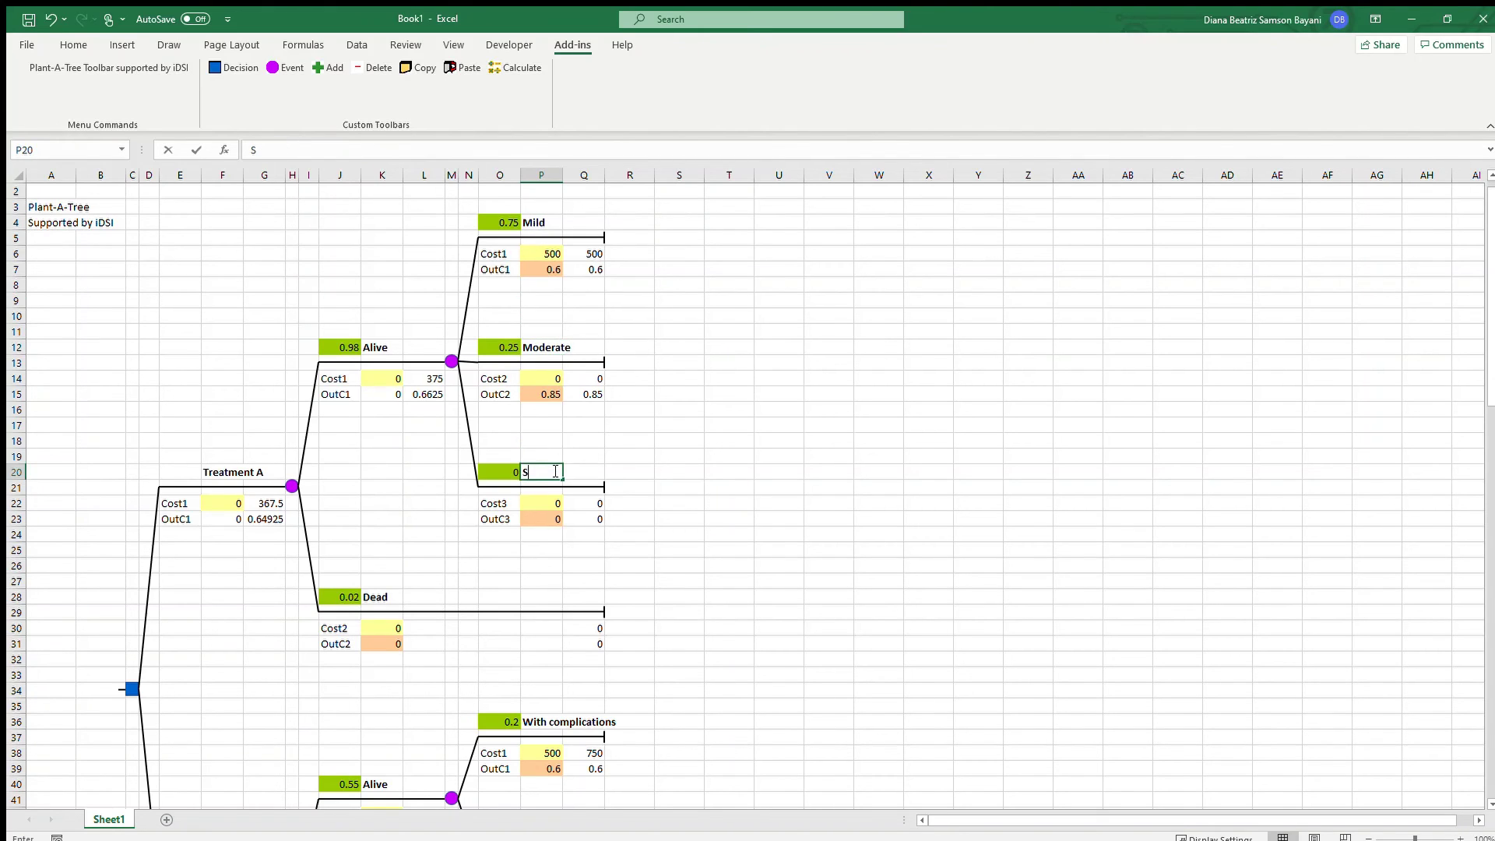
{"action": "key", "text": "Return"}
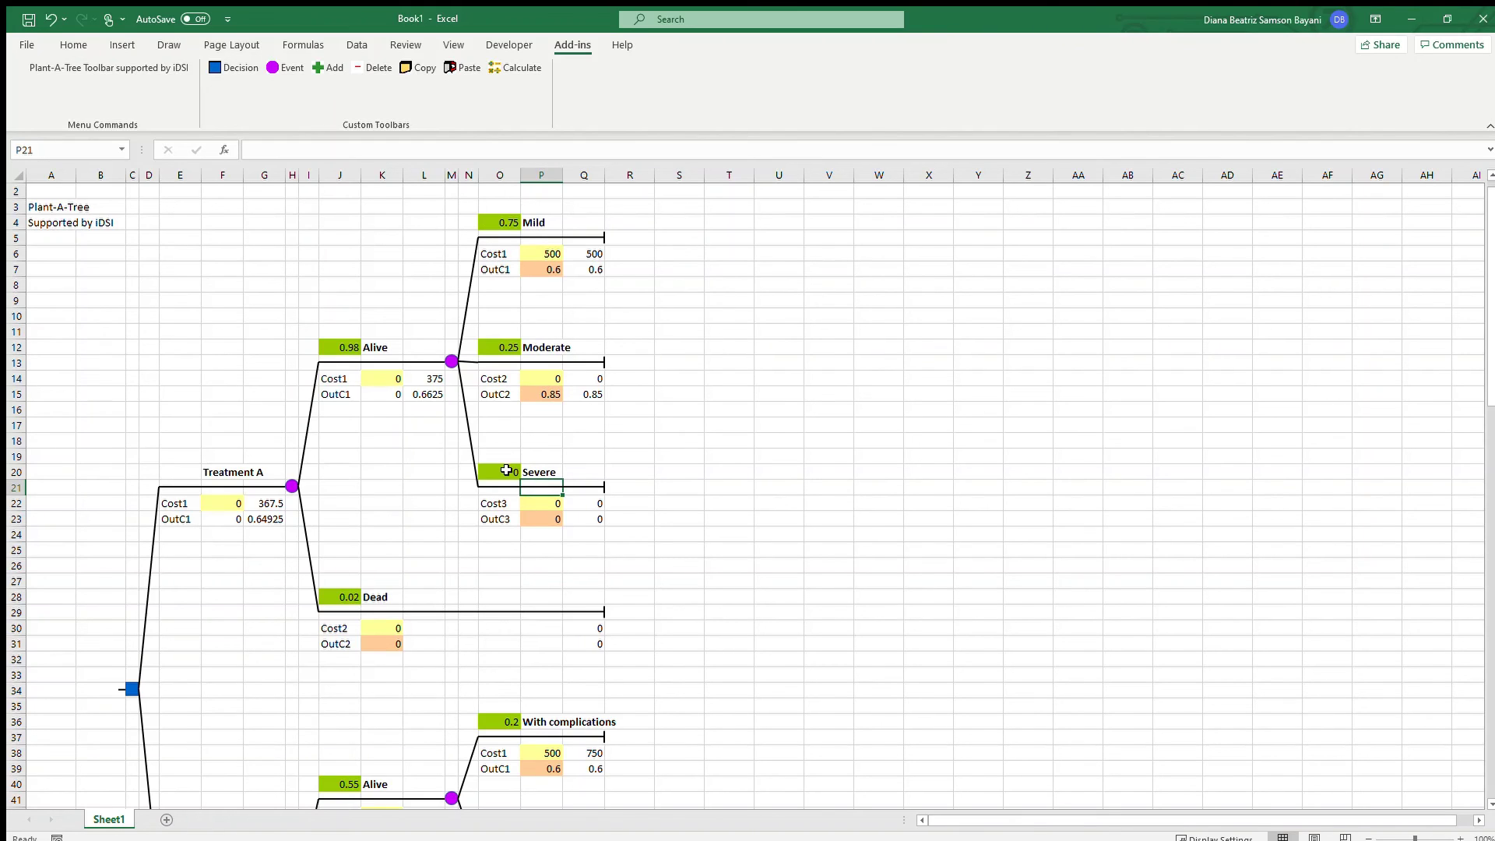
- Set the probability of Treatment A's Moderate branch to 0.2 and of its Severe branch to 0.05
{"action": "left_click", "coordinate": [506, 222]}
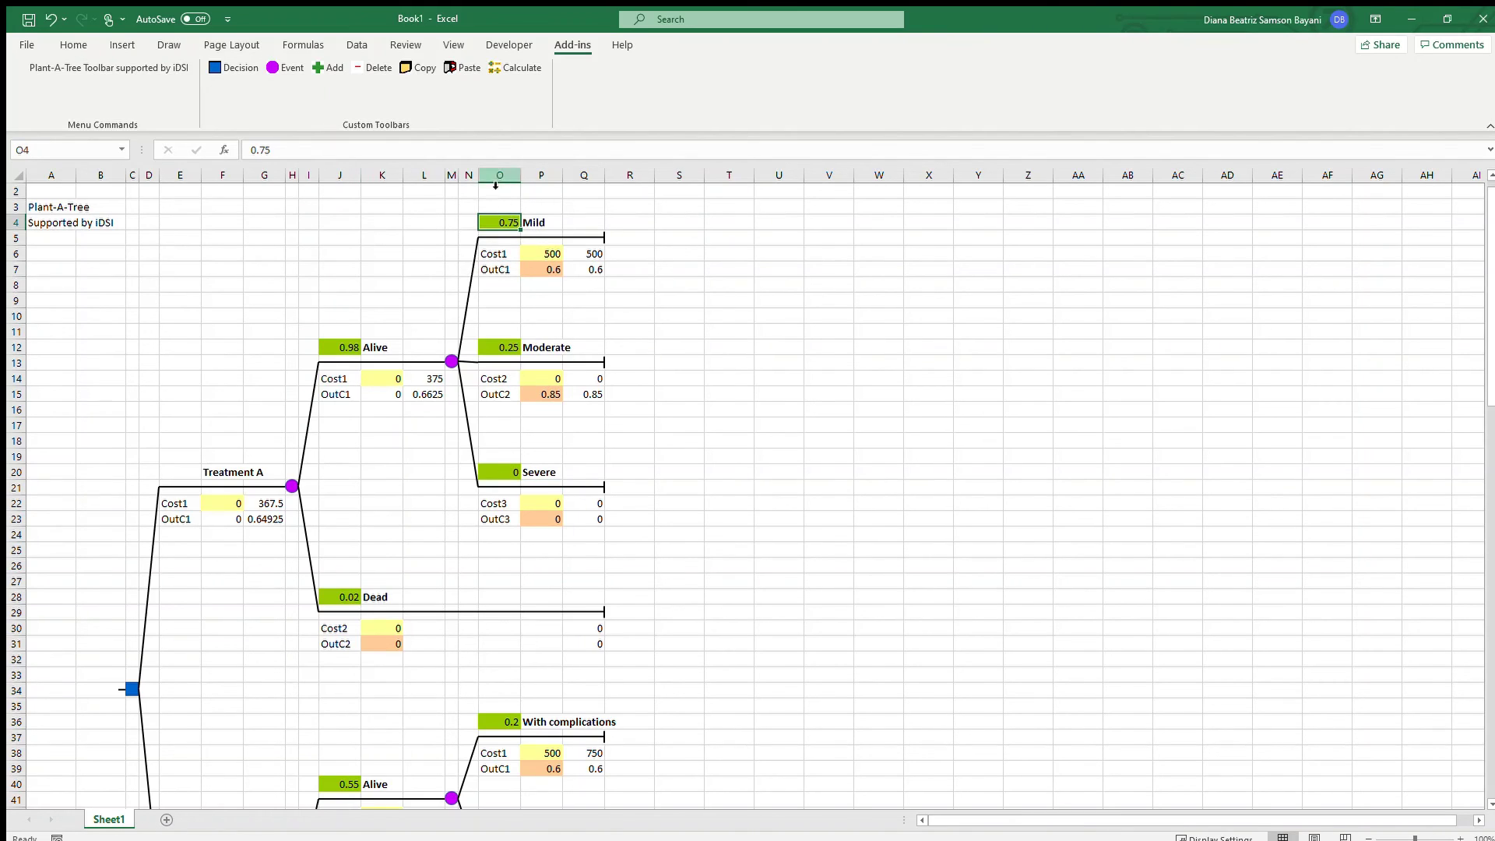
{"action": "left_click", "coordinate": [508, 347]}
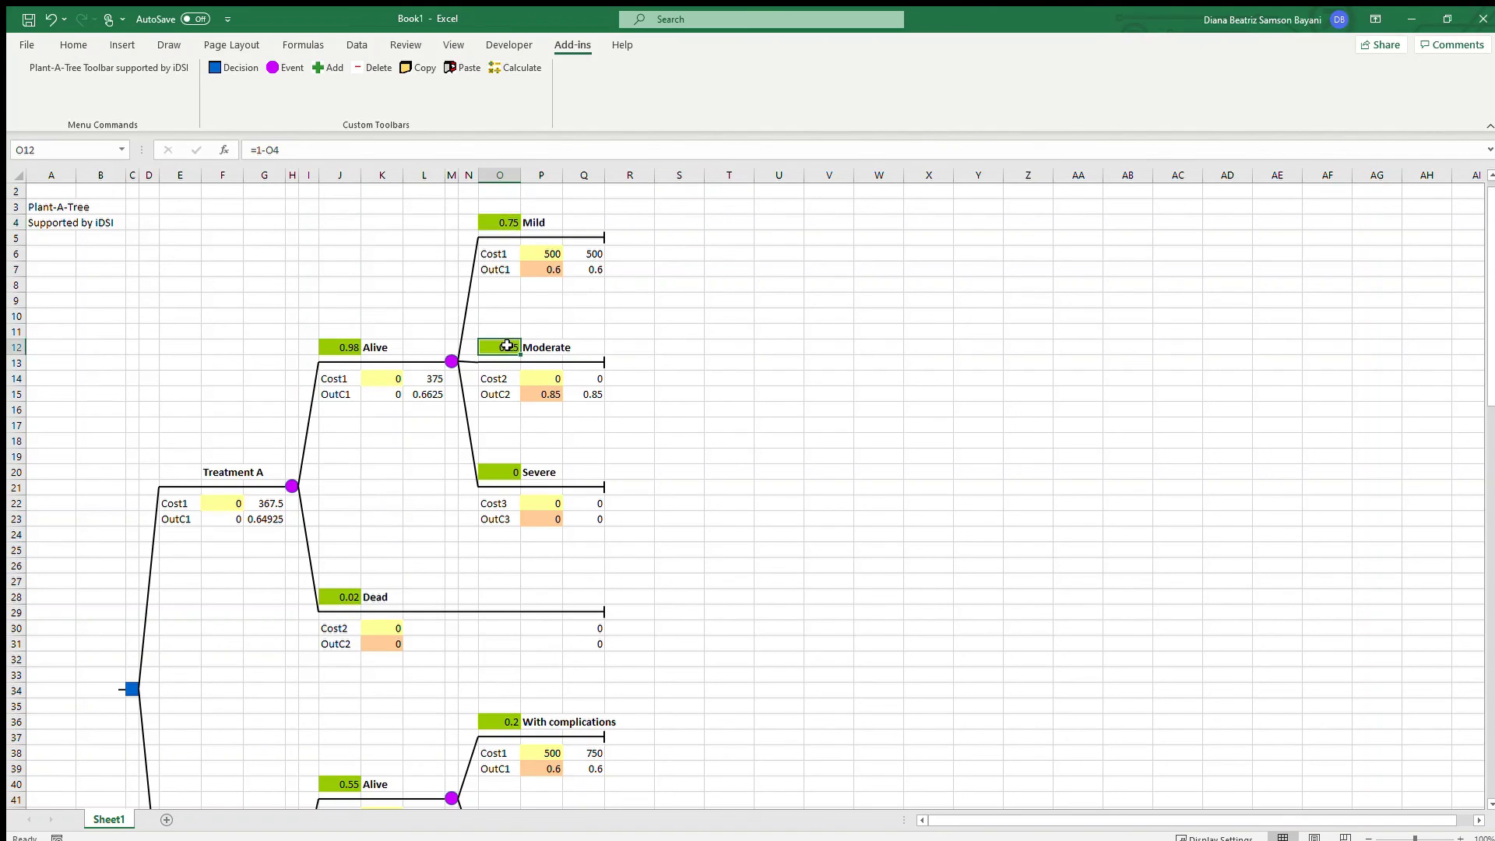
{"action": "type", "text": ".2"}
{"action": "key", "text": "Return"}
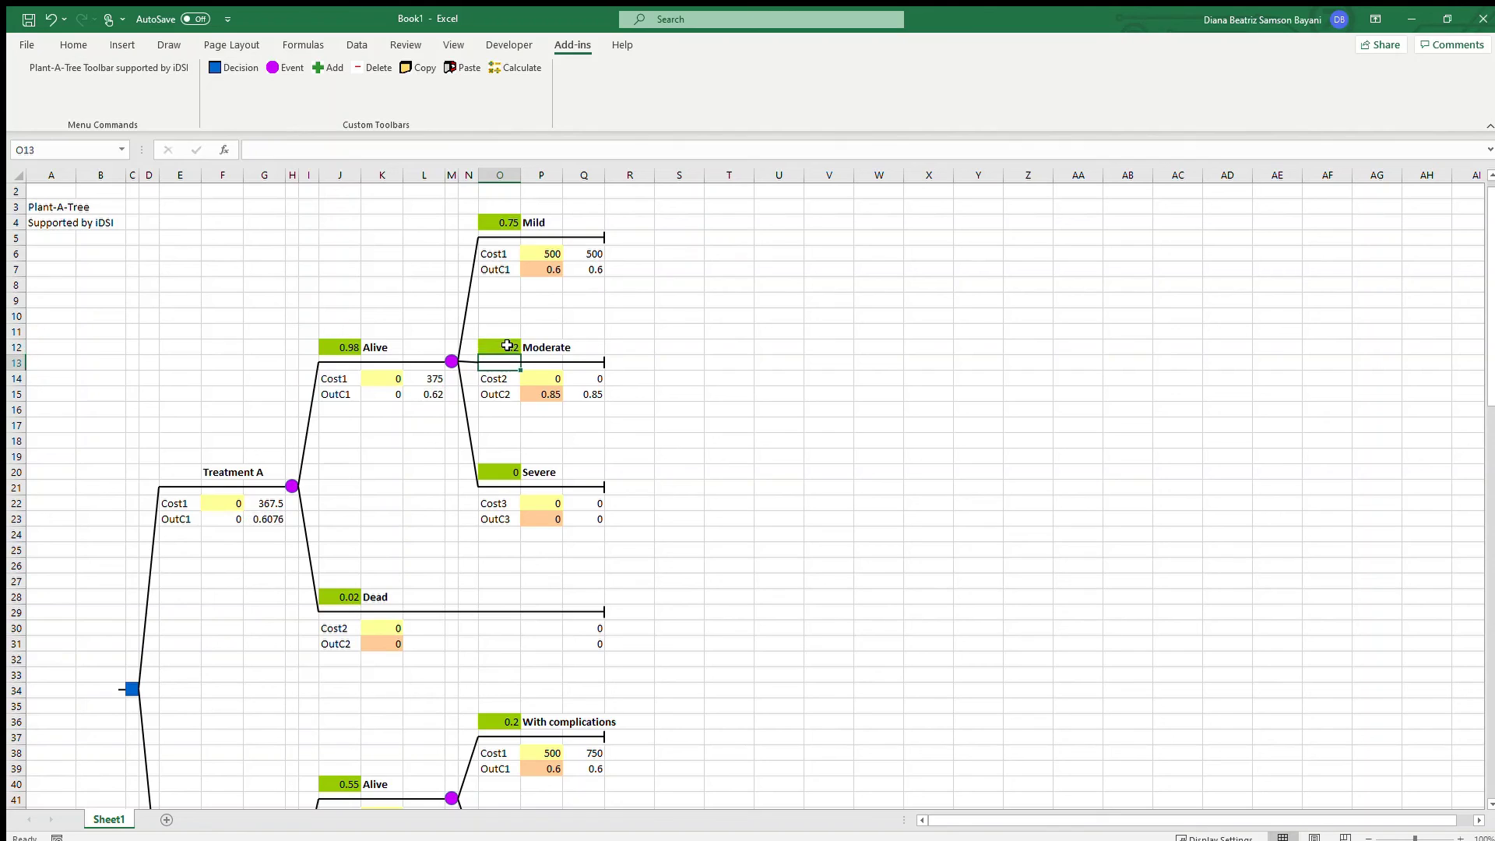
{"action": "left_click", "coordinate": [502, 473]}
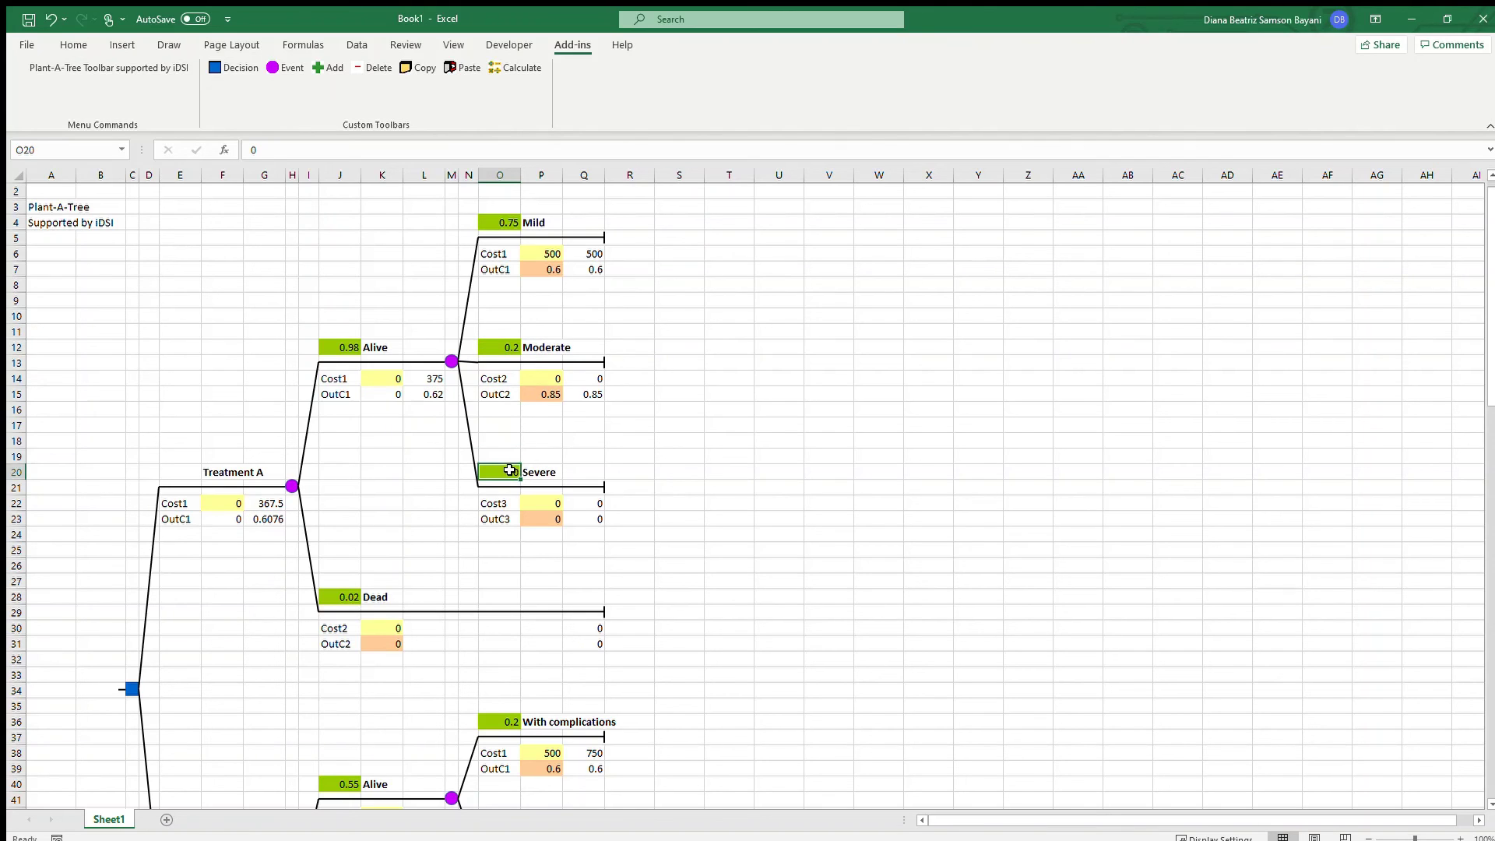
{"action": "type", "text": ".05"}
{"action": "key", "text": "Return"}
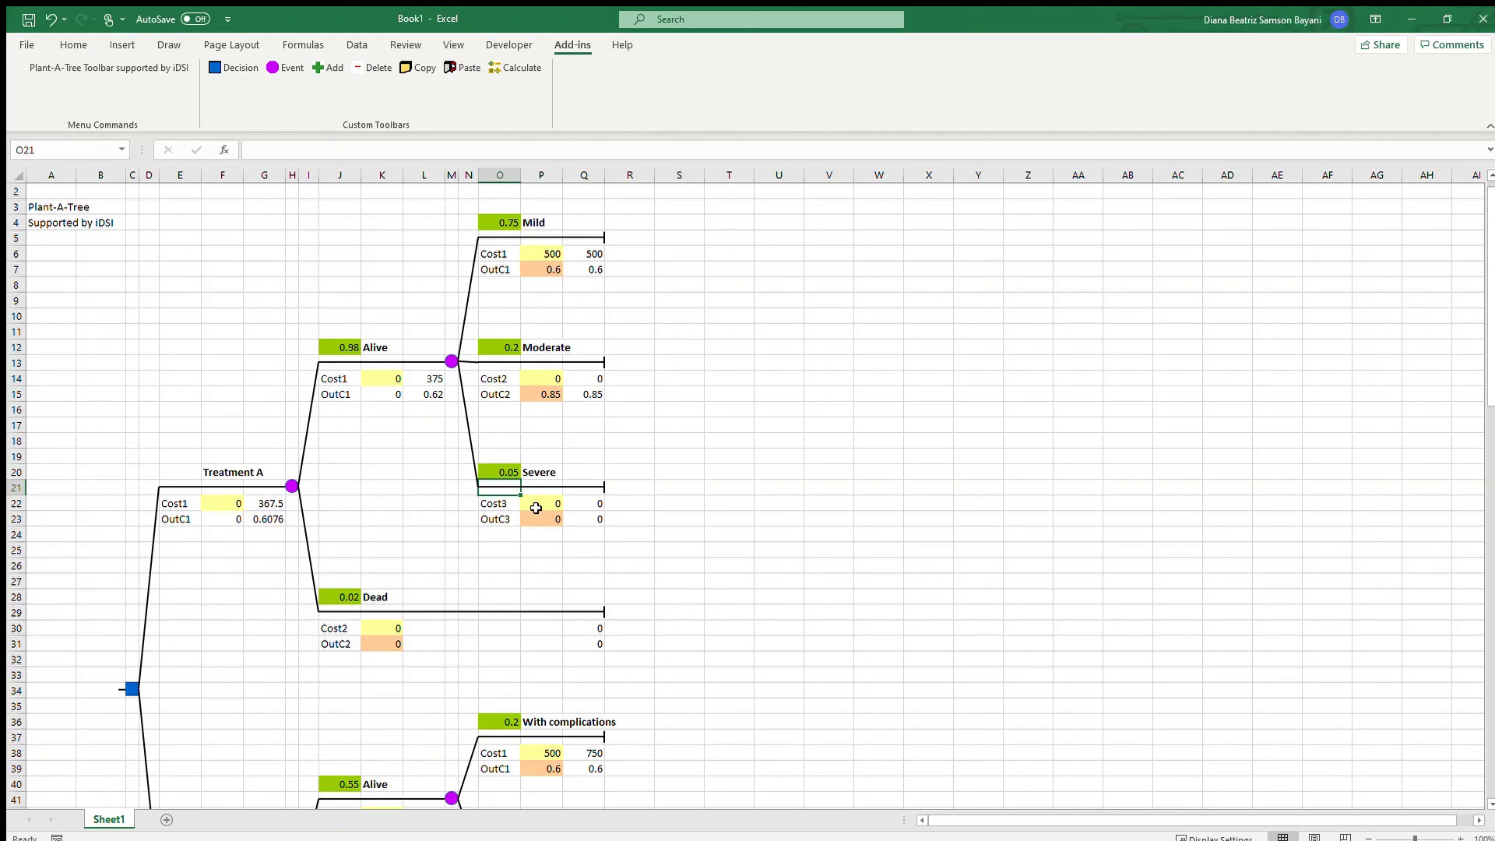
- Delete the Severe branch from Treatment A's Alive node
{"action": "left_click", "coordinate": [622, 485]}
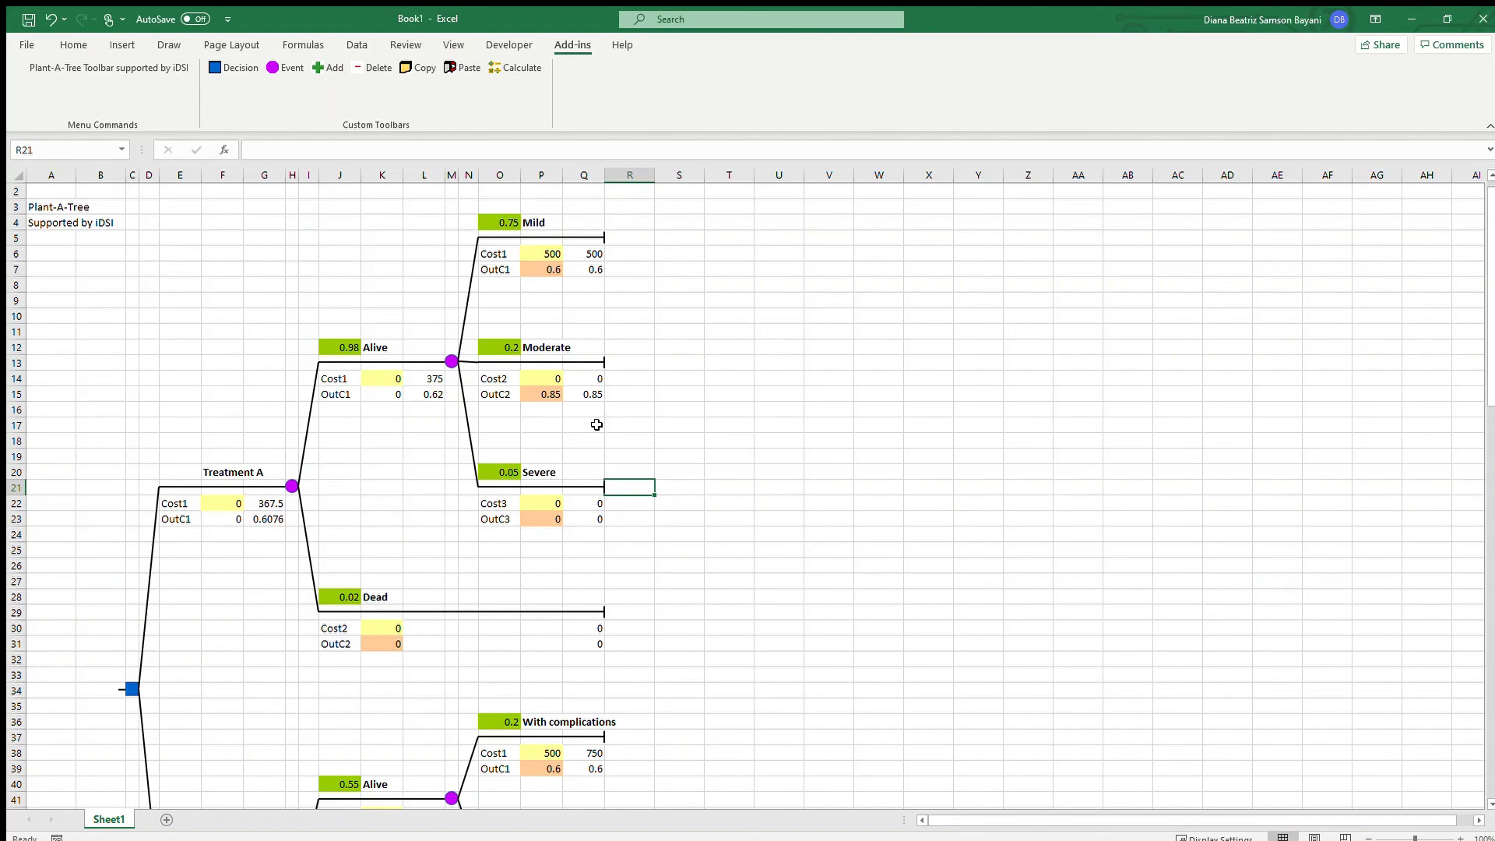
{"action": "left_click", "coordinate": [380, 71]}
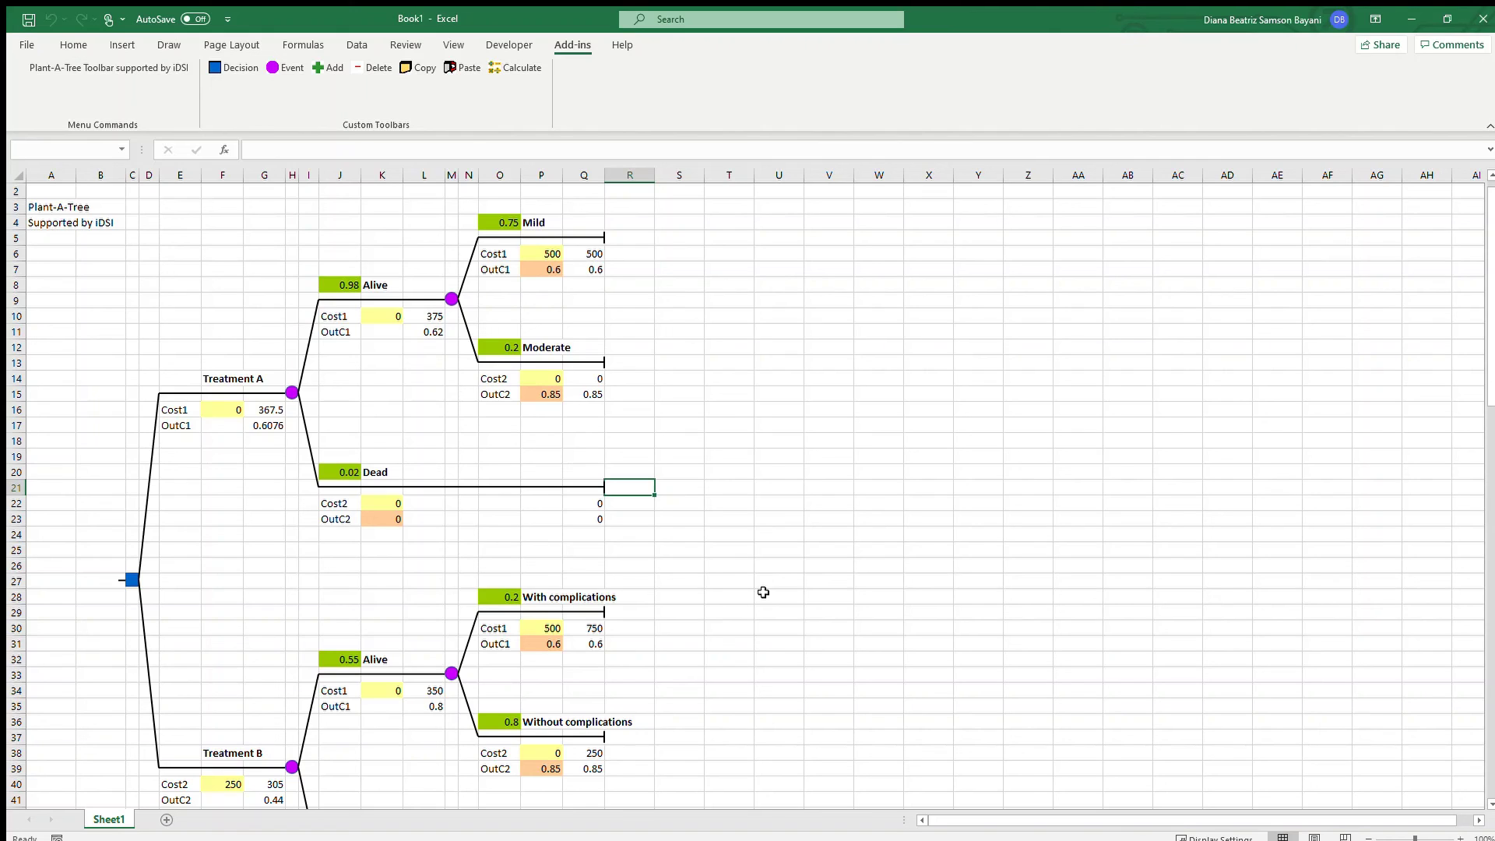
- Add a third option to the root decision node and name it Treatment C
{"action": "left_click", "coordinate": [152, 580]}
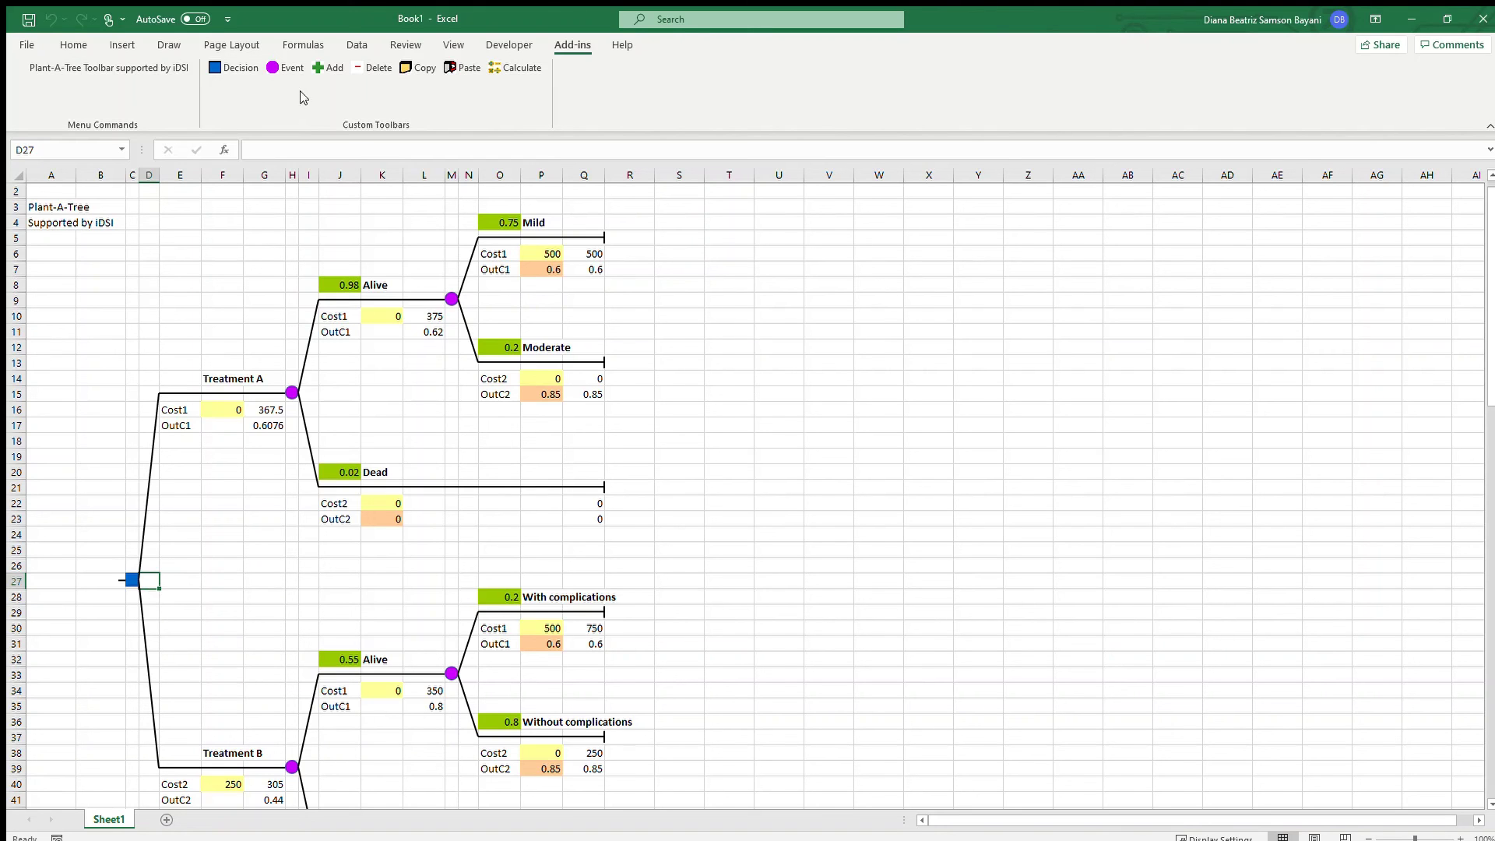
{"action": "left_click", "coordinate": [331, 68]}
{"action": "scroll", "coordinate": [335, 627], "scroll_direction": "down", "scroll_amount": 10}
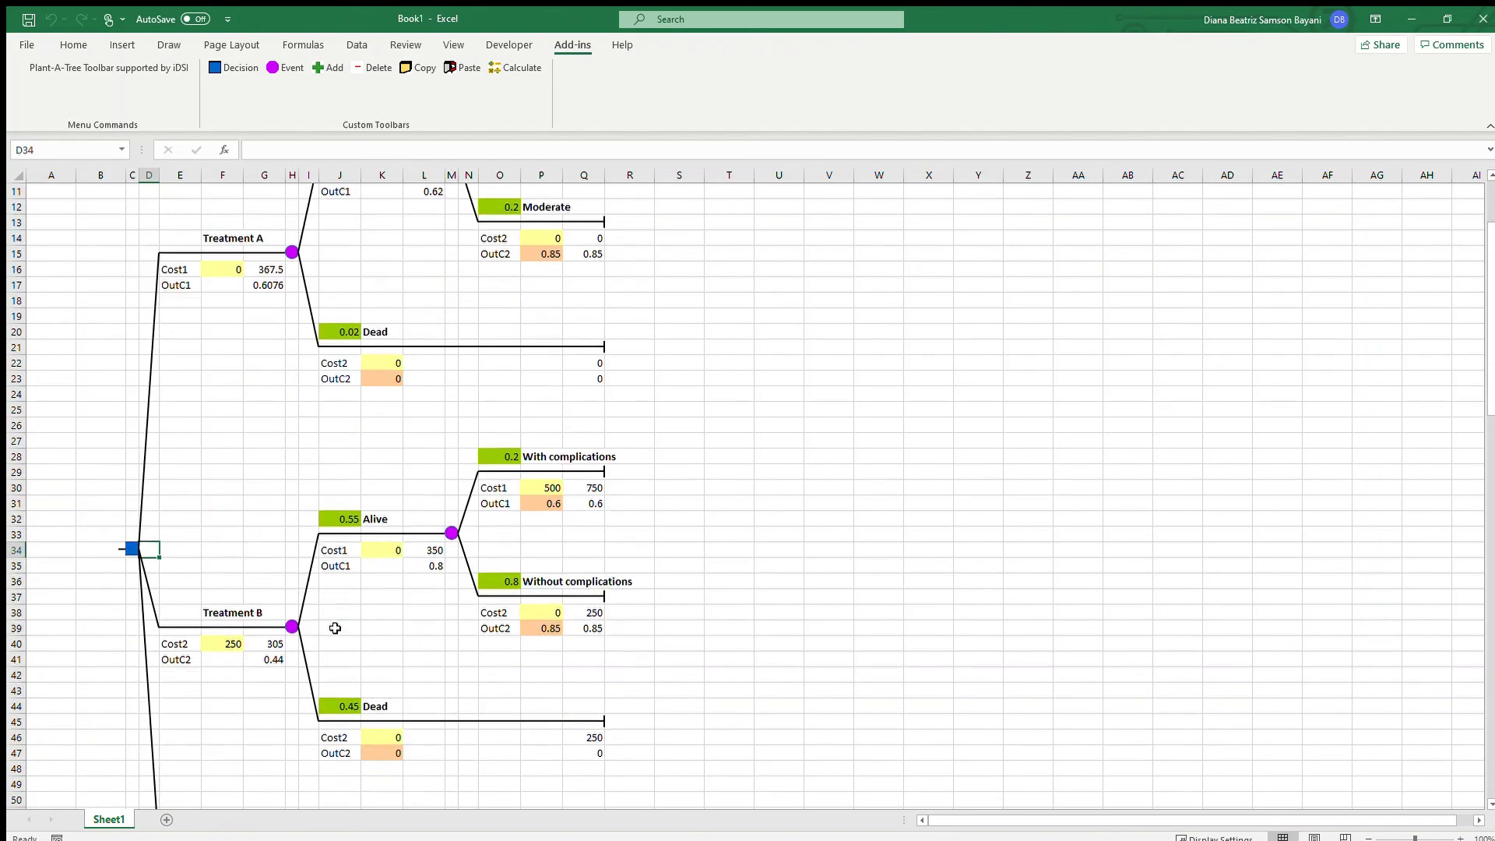
{"action": "left_click", "coordinate": [226, 504]}
{"action": "type", "text": "Treatment C"}
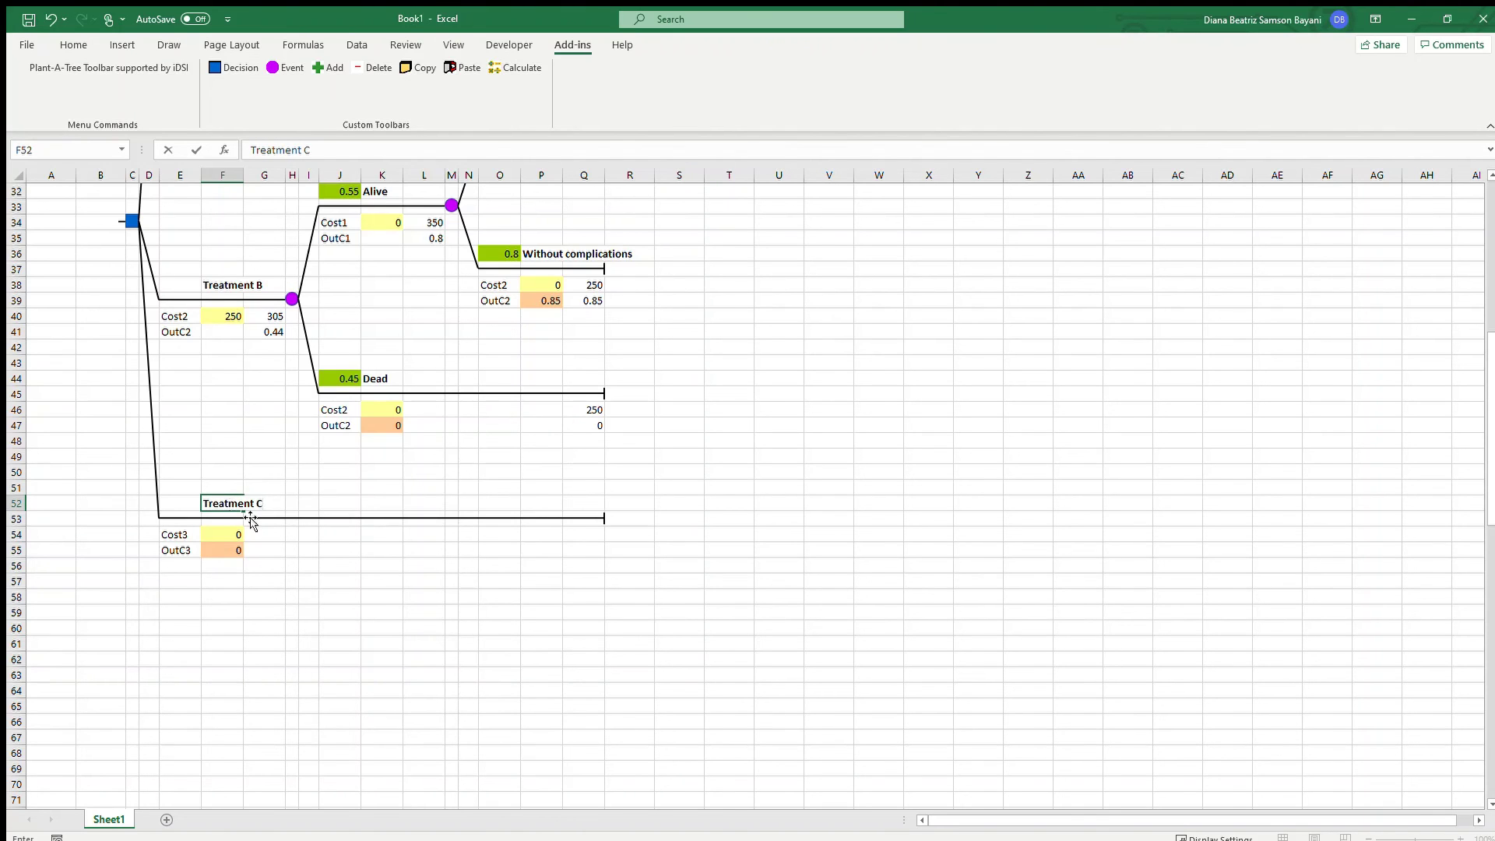
{"action": "scroll", "coordinate": [226, 499], "scroll_direction": "up", "scroll_amount": 10}
{"action": "scroll", "coordinate": [133, 644], "scroll_direction": "down", "scroll_amount": 7}
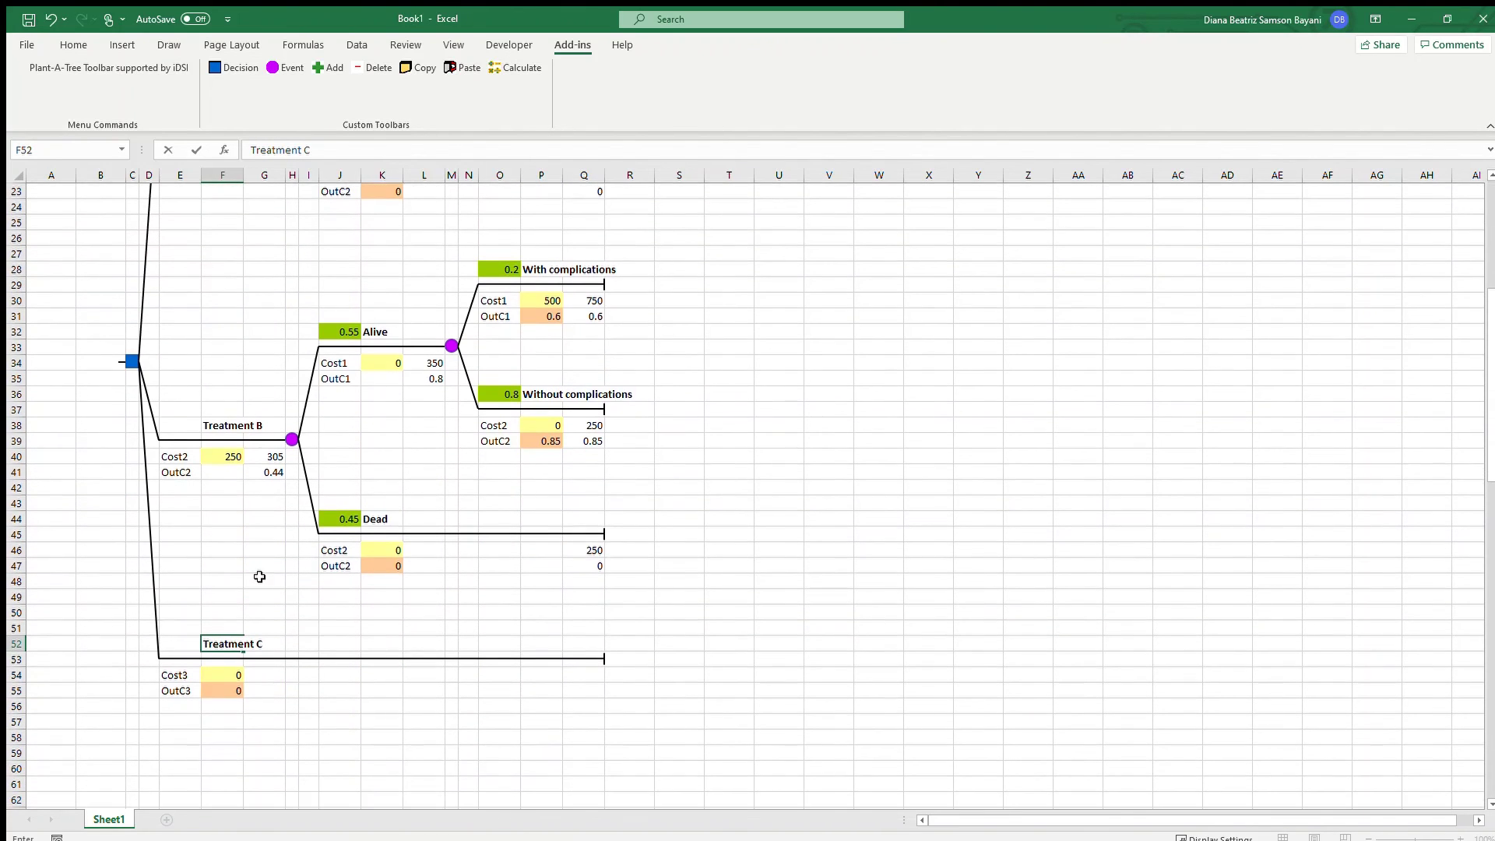
{"action": "left_click", "coordinate": [301, 744]}
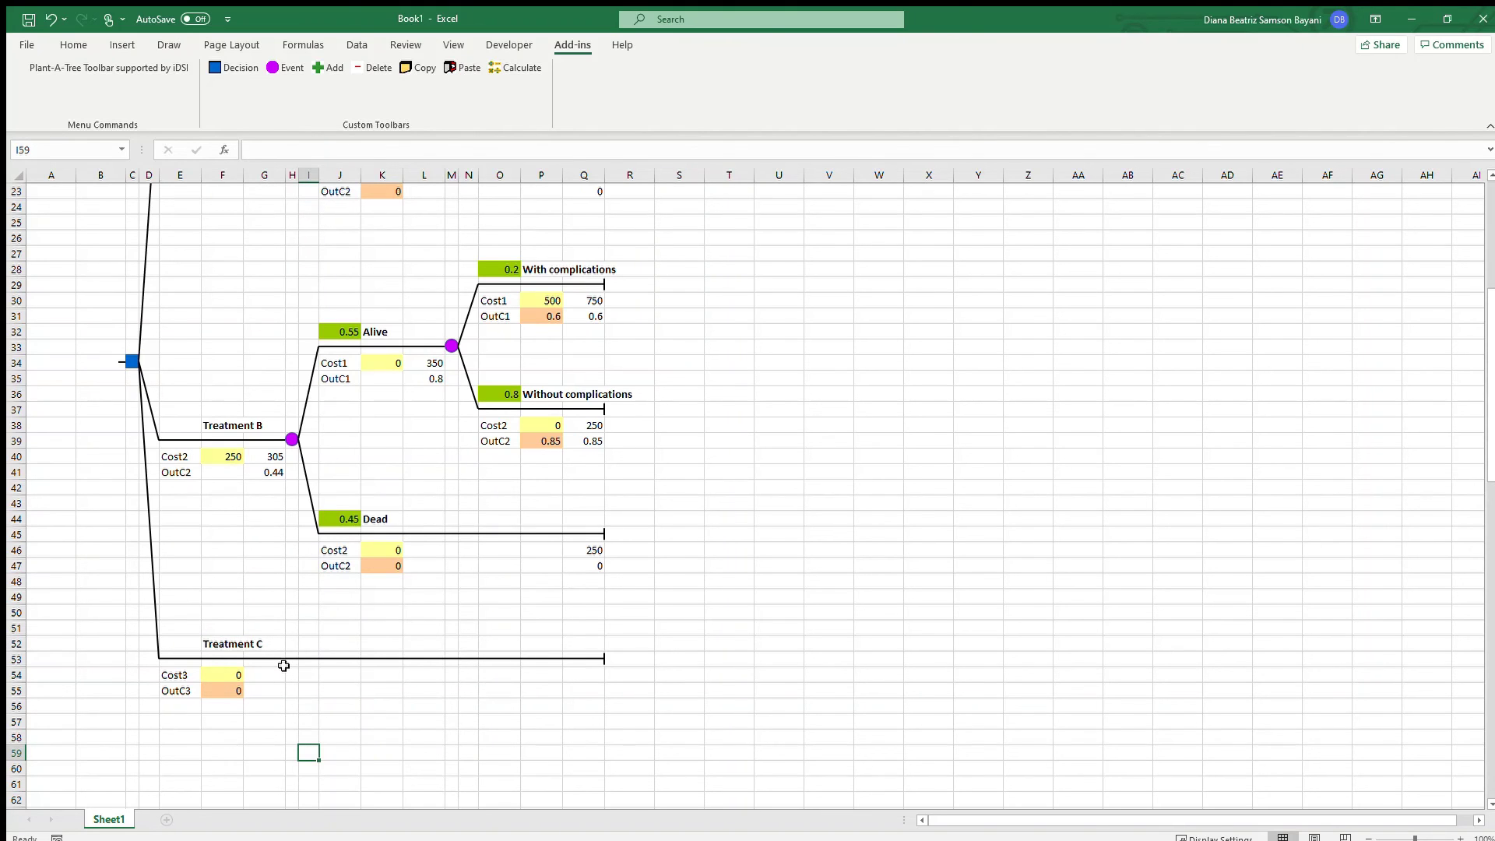
{"action": "scroll", "coordinate": [530, 578], "scroll_direction": "up", "scroll_amount": 7}
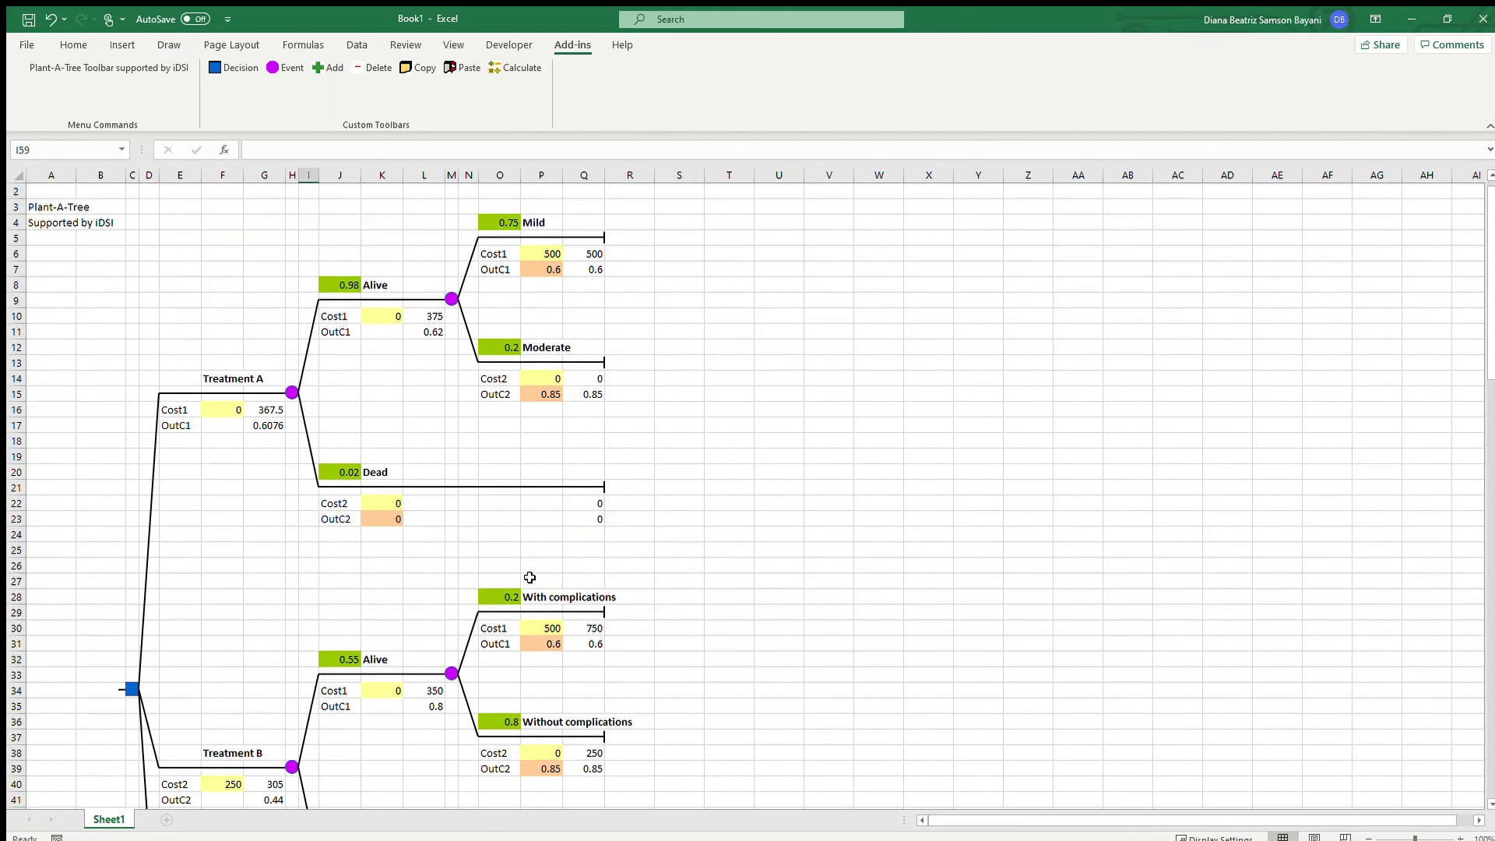